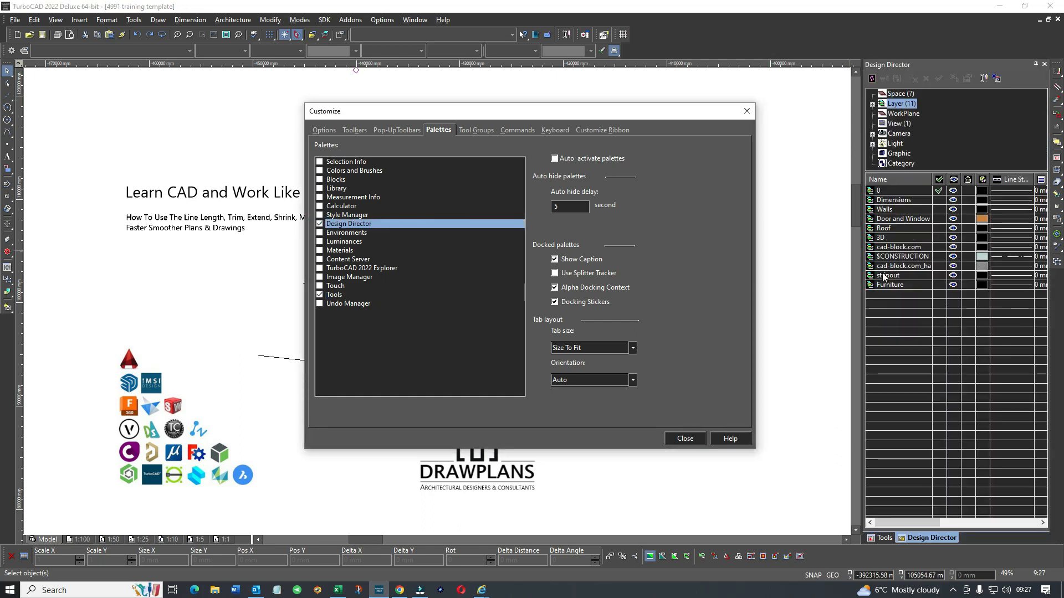
- Close the Customize dialog and view the Design Director and Tools palettes in turn
click(917, 537)
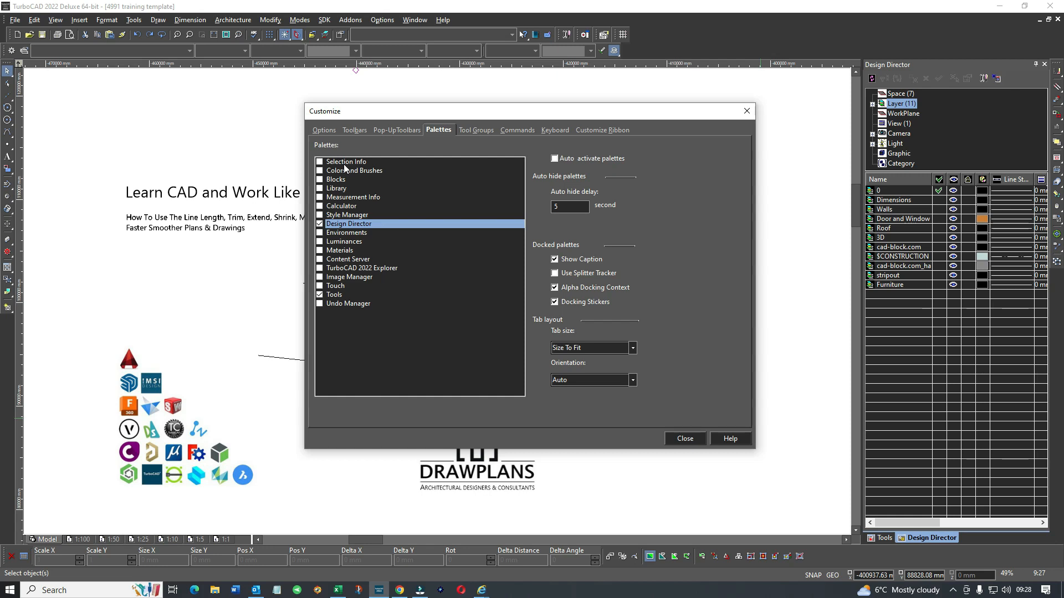
click(686, 438)
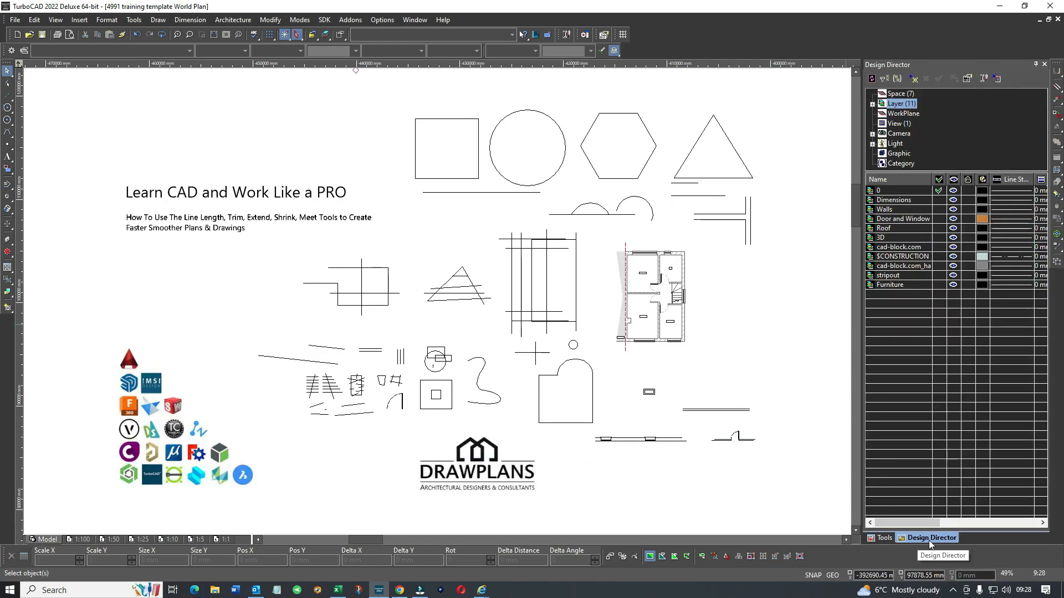
click(883, 538)
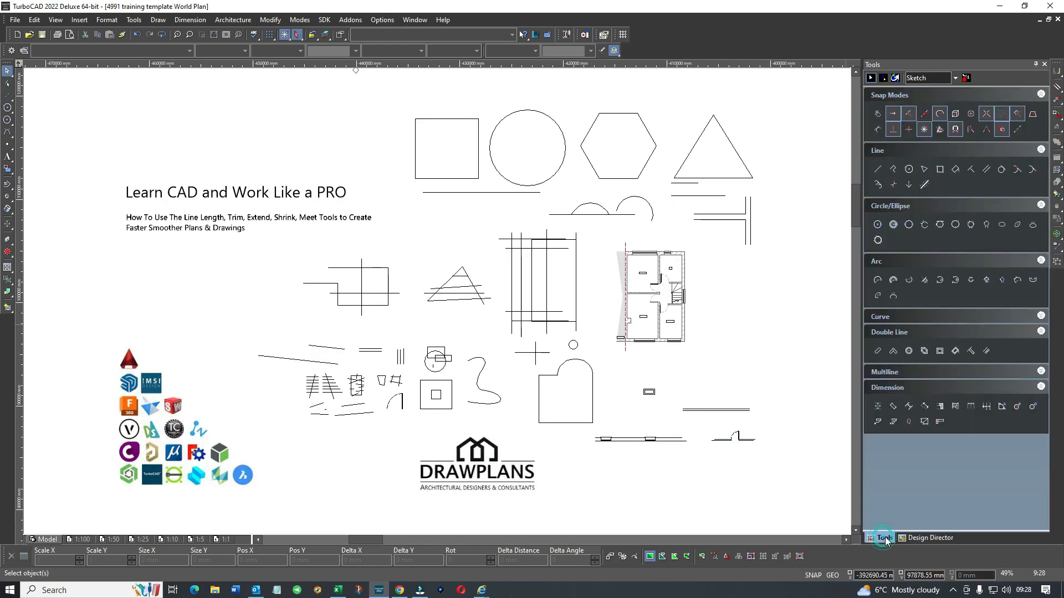
click(919, 538)
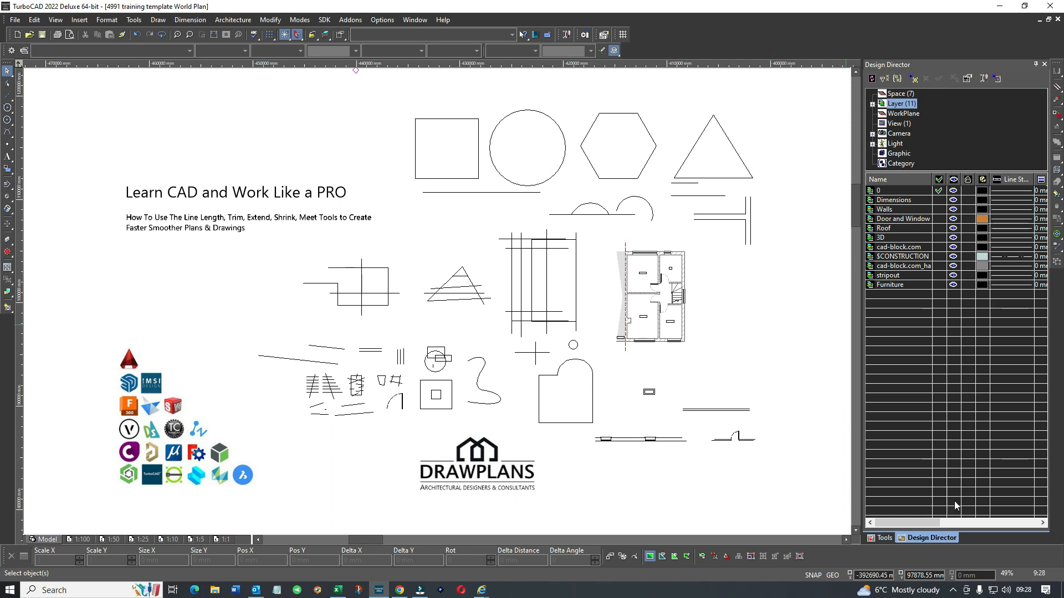
click(885, 538)
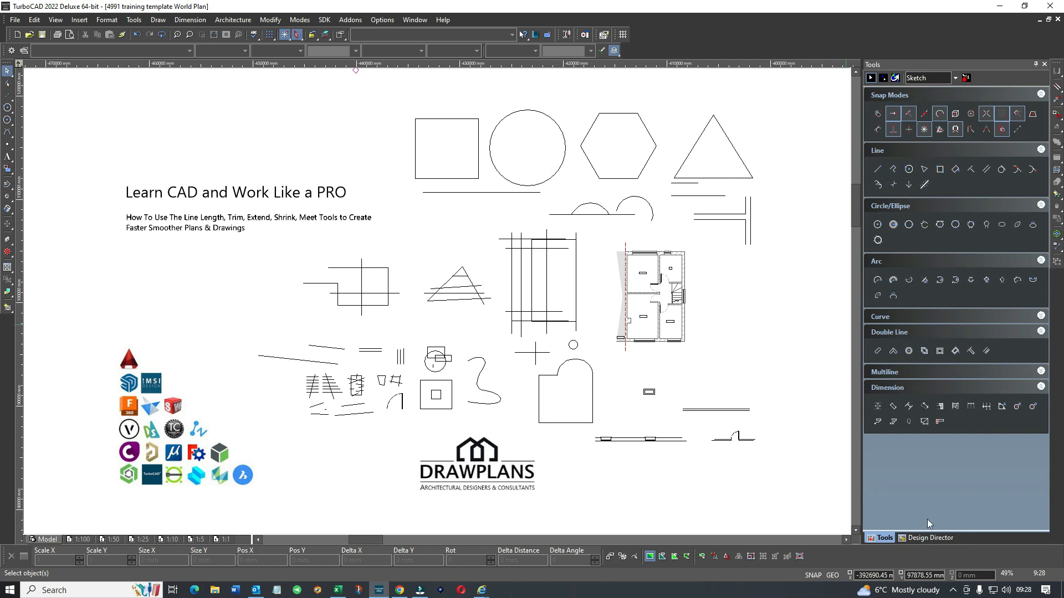
- Review the Pop-Up Toolbars settings in the Customize dialog and view those toolbars with the drawing area's local menu
right_click(736, 295)
click(773, 168)
double_click(829, 35)
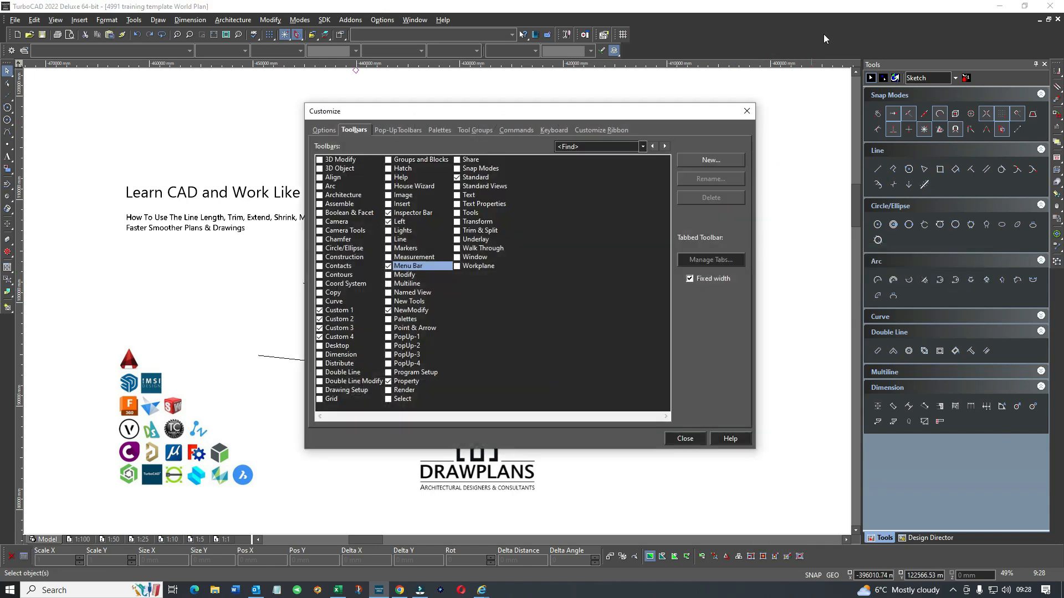
click(382, 130)
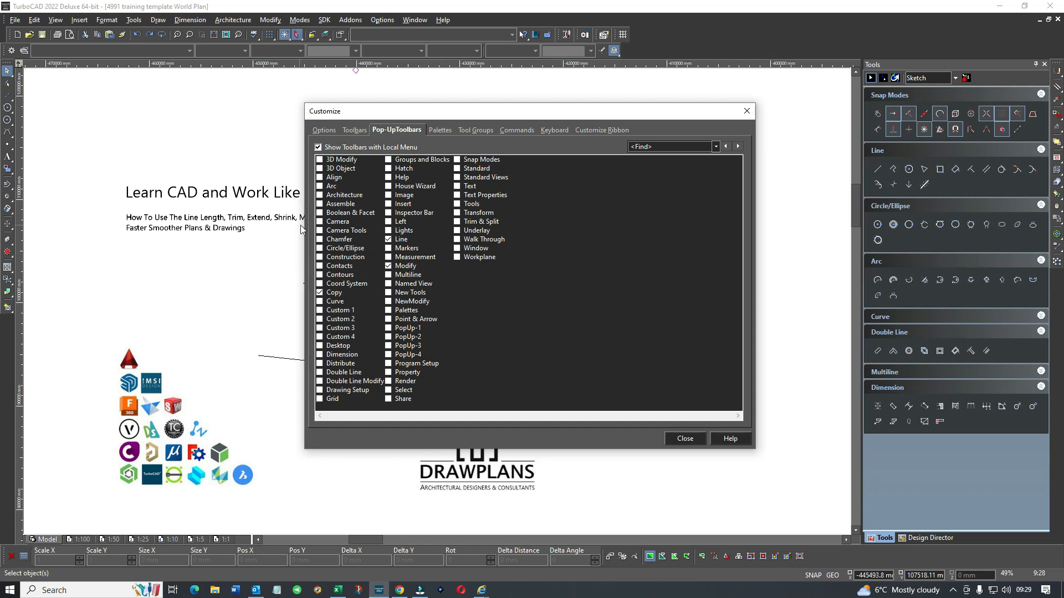
click(685, 439)
right_click(712, 275)
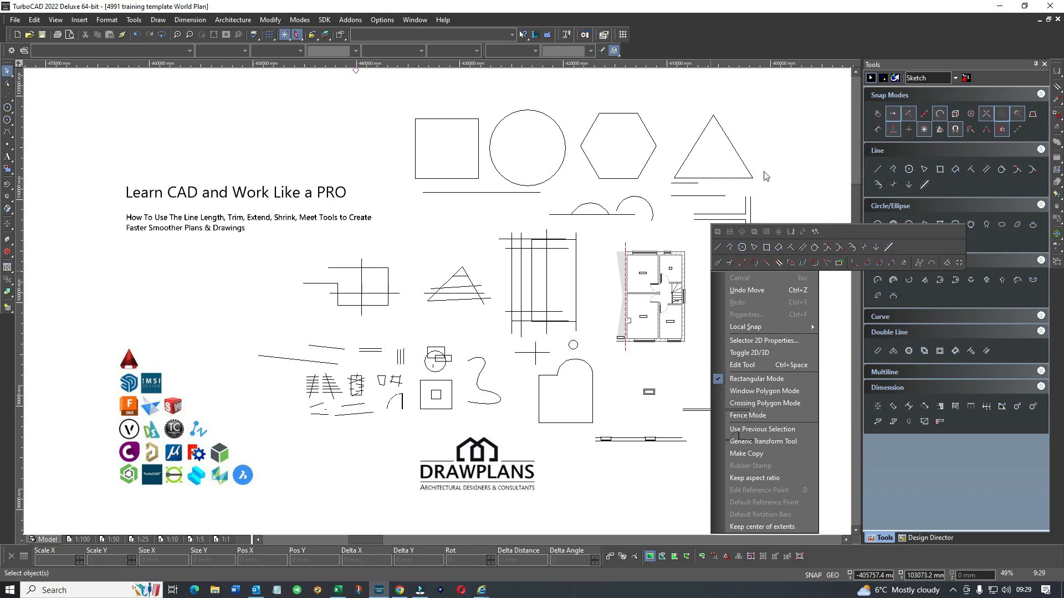
click(772, 171)
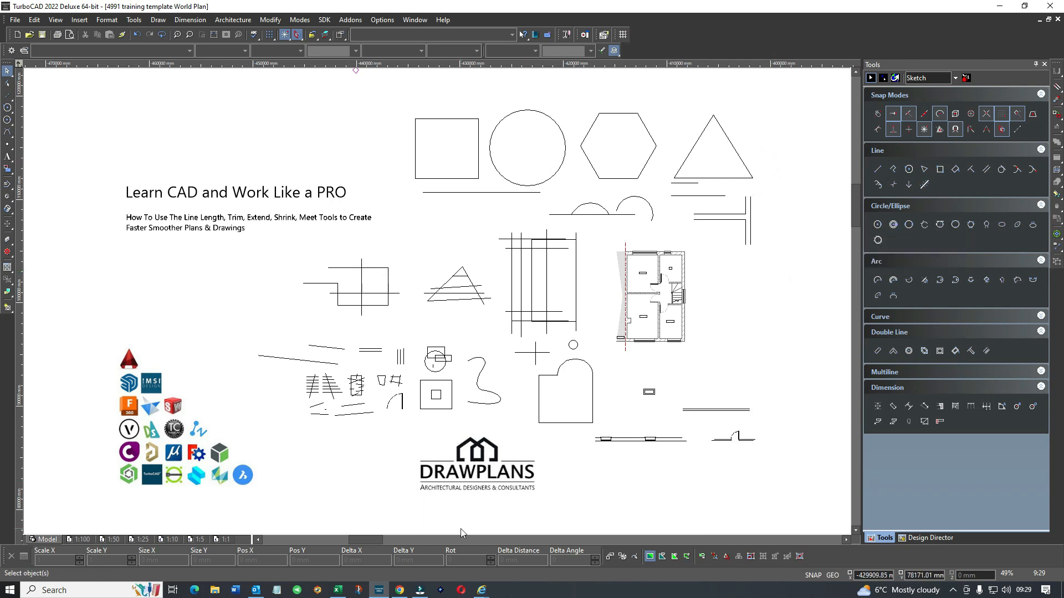
- Draw a horizontal line and a vertical line meeting at a corner in the empty area beside the floor plan
click(371, 541)
click(877, 169)
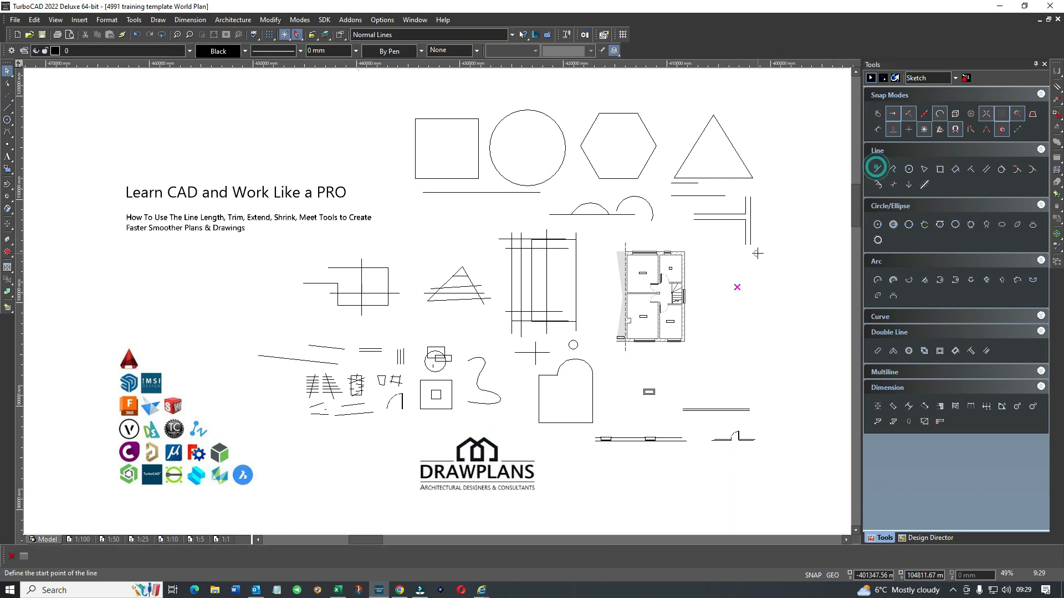
click(719, 265)
click(776, 266)
click(776, 322)
- Draw a horizontal line about 2944 mm long crossed by a vertical line about 2002 mm long, above the new corner
scroll(769, 266, up, 3)
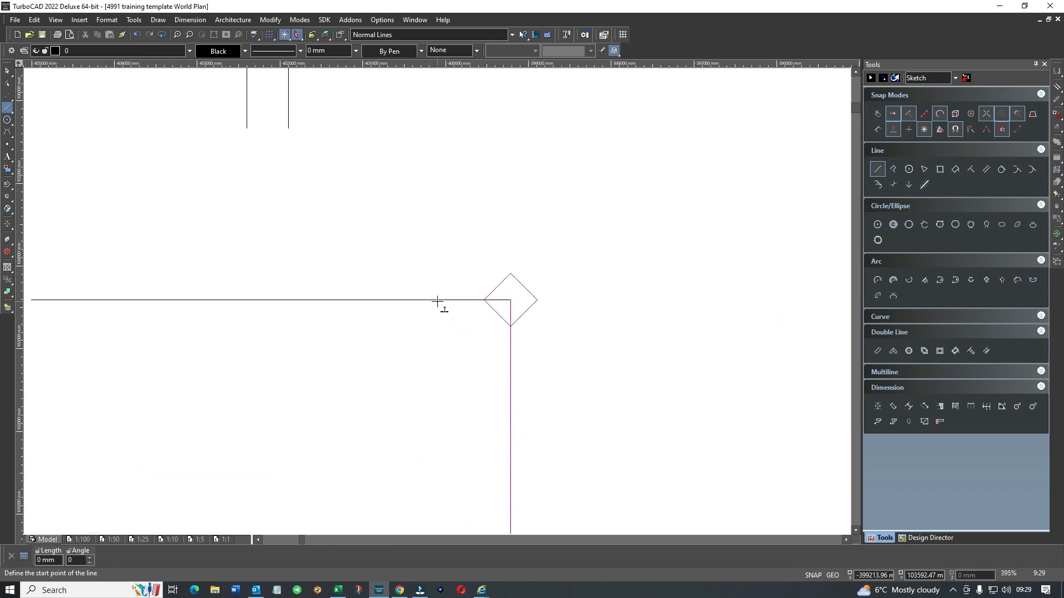
click(494, 200)
click(738, 200)
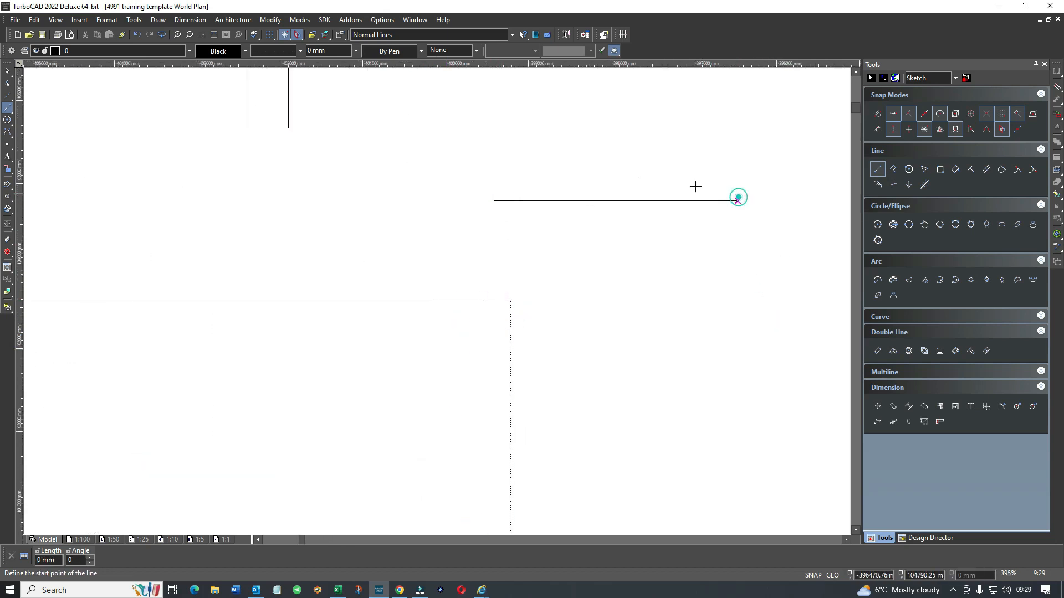
click(675, 141)
click(657, 307)
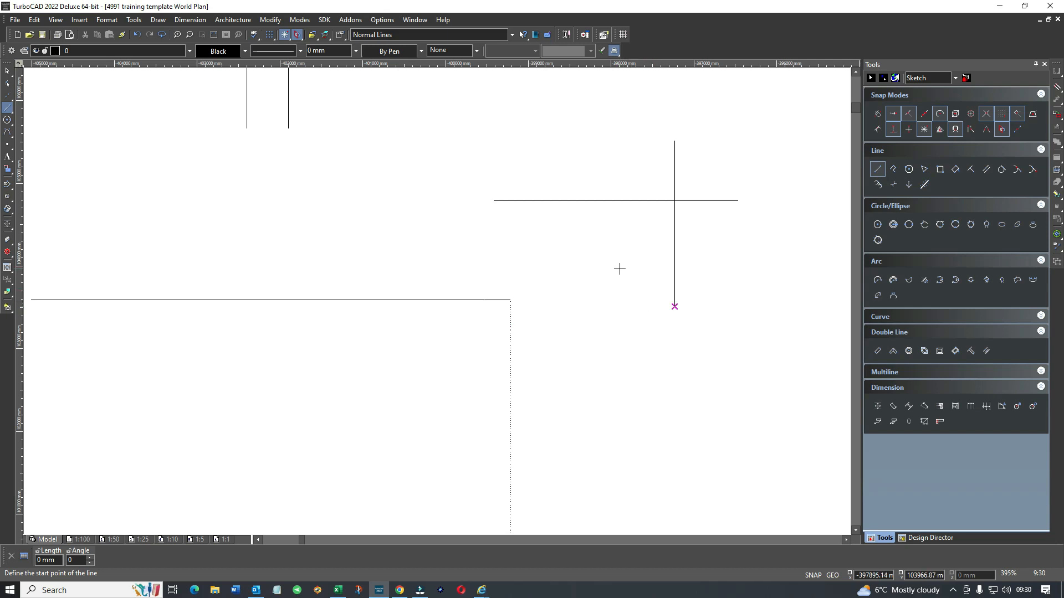
- Shorten the vertical line's upper end and the horizontal line's right end to their intersection by moving their end handles
click(7, 70)
click(7, 107)
key(Escape)
click(674, 151)
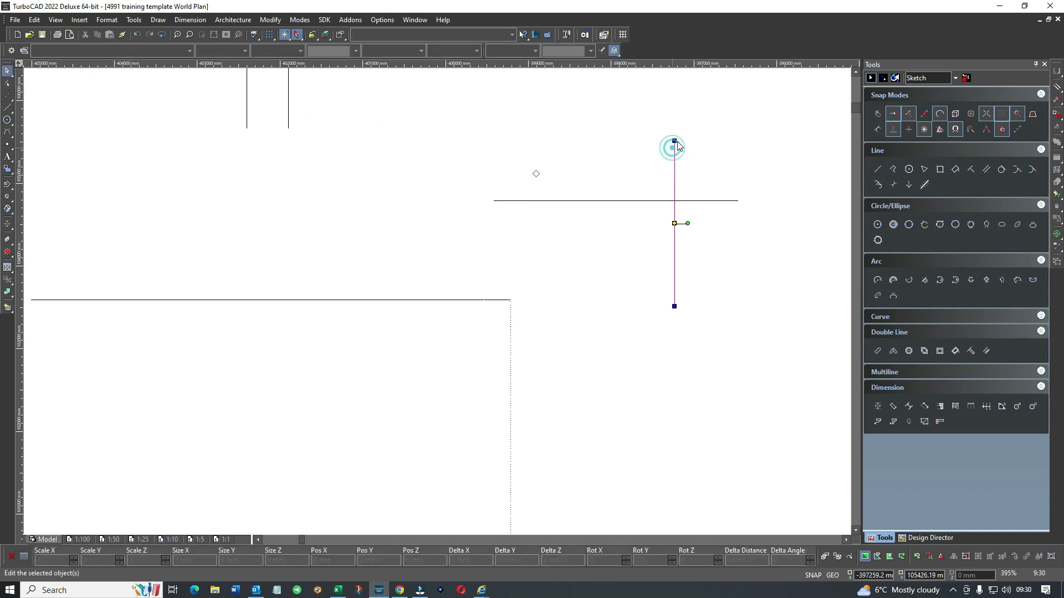
drag(676, 141, 674, 200)
click(734, 200)
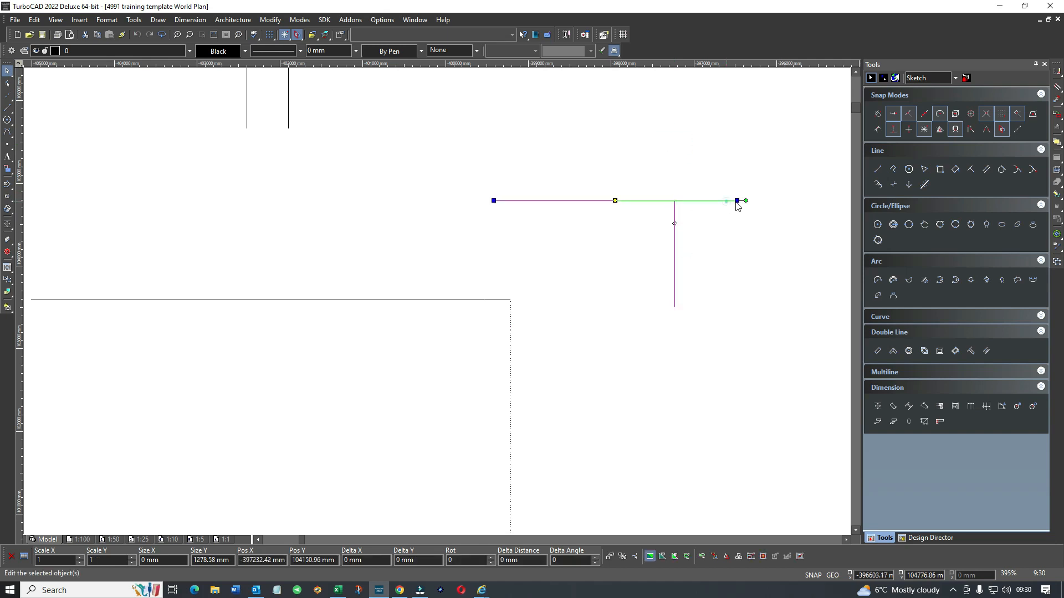
drag(739, 201, 674, 200)
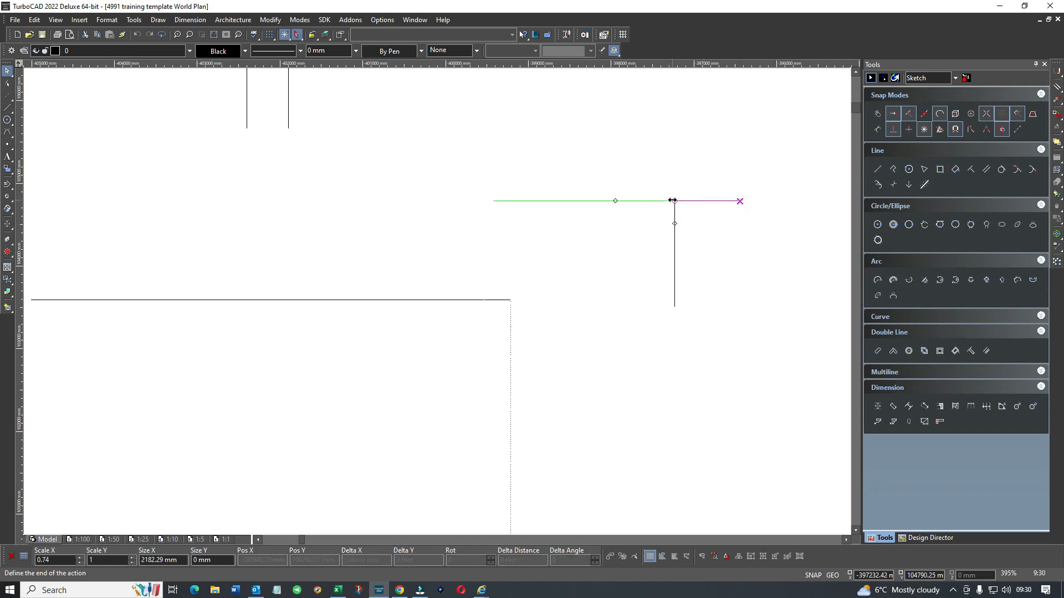
click(681, 165)
scroll(675, 209, up, 2)
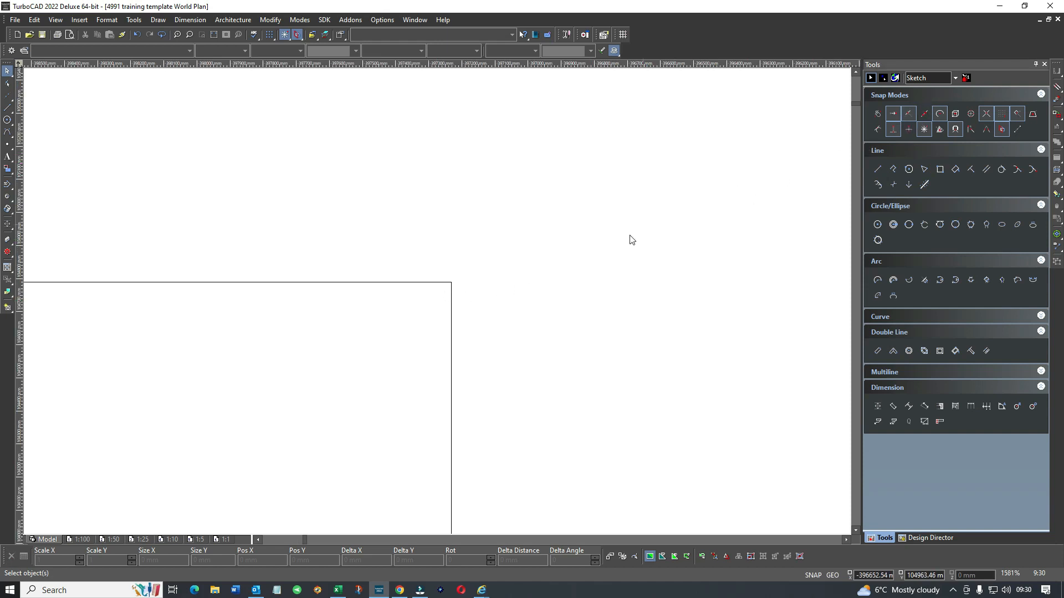
scroll(437, 302, down, 4)
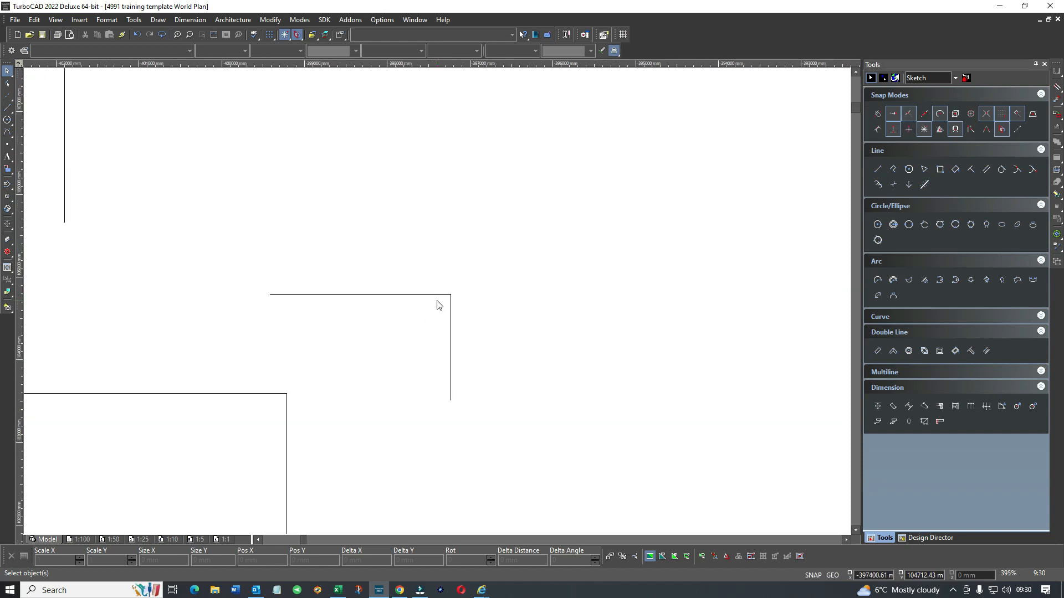
scroll(438, 303, up, 6)
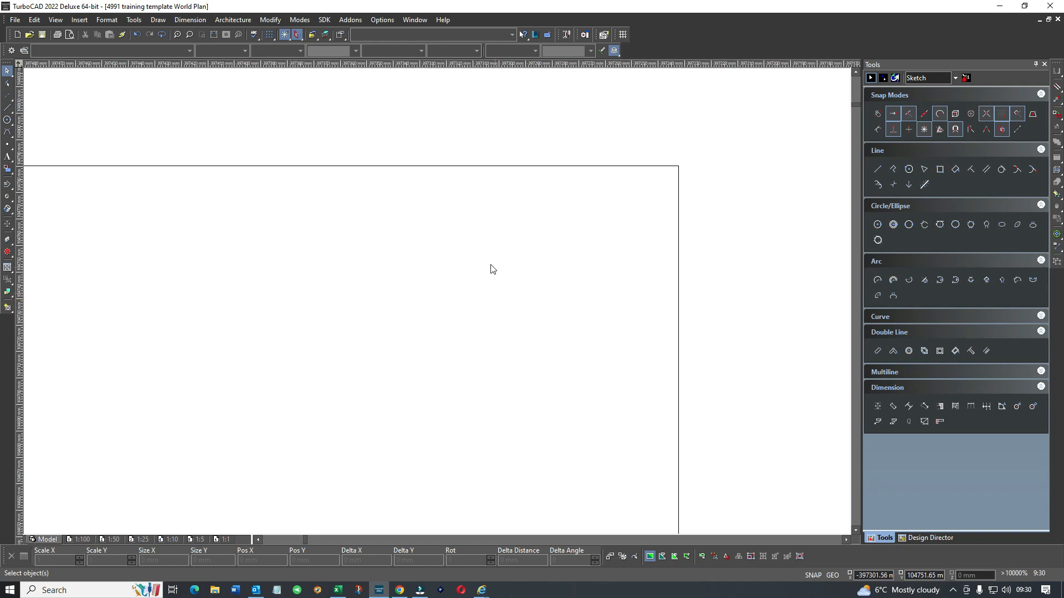
- Undo the shortening of the two crossing lines
click(139, 35)
scroll(455, 226, down, 1)
click(614, 310)
click(612, 299)
click(615, 239)
- Join the two crossing lines with the Meet tool, keeping the horizontal line's left part and the vertical line's lower part
right_click(471, 319)
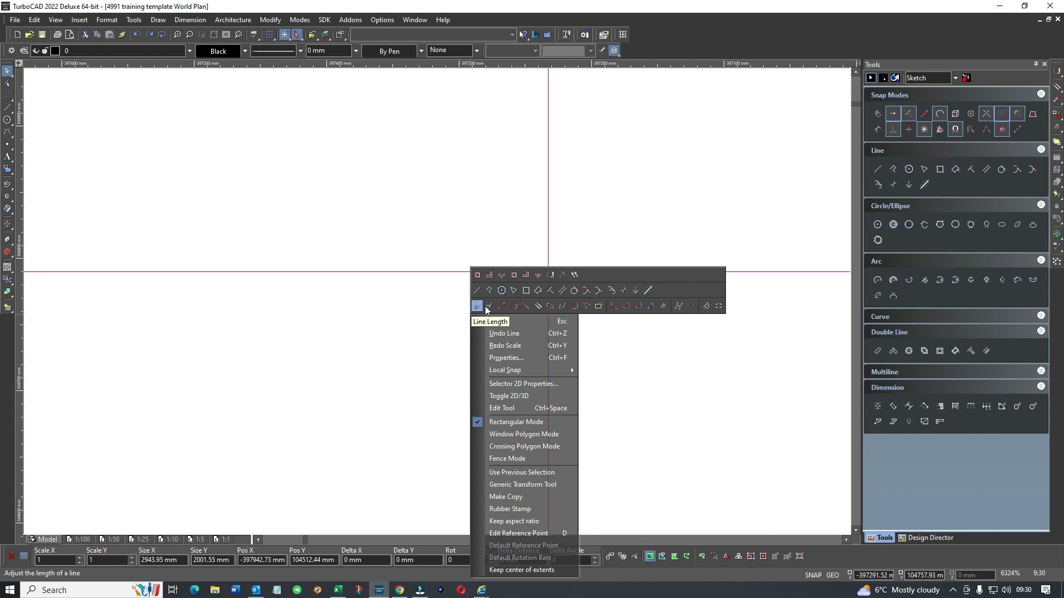
click(586, 306)
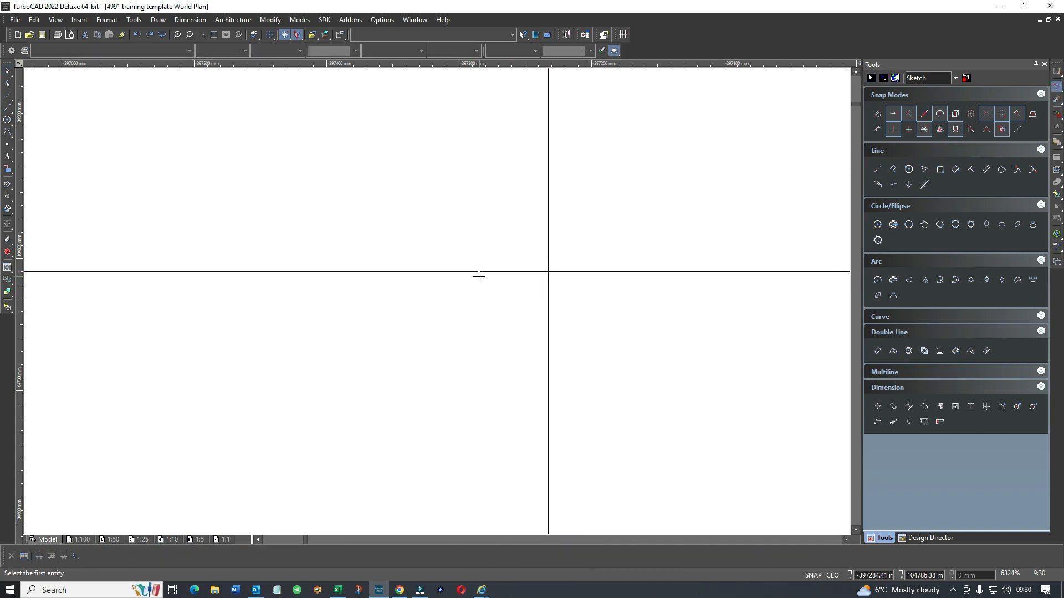
click(471, 273)
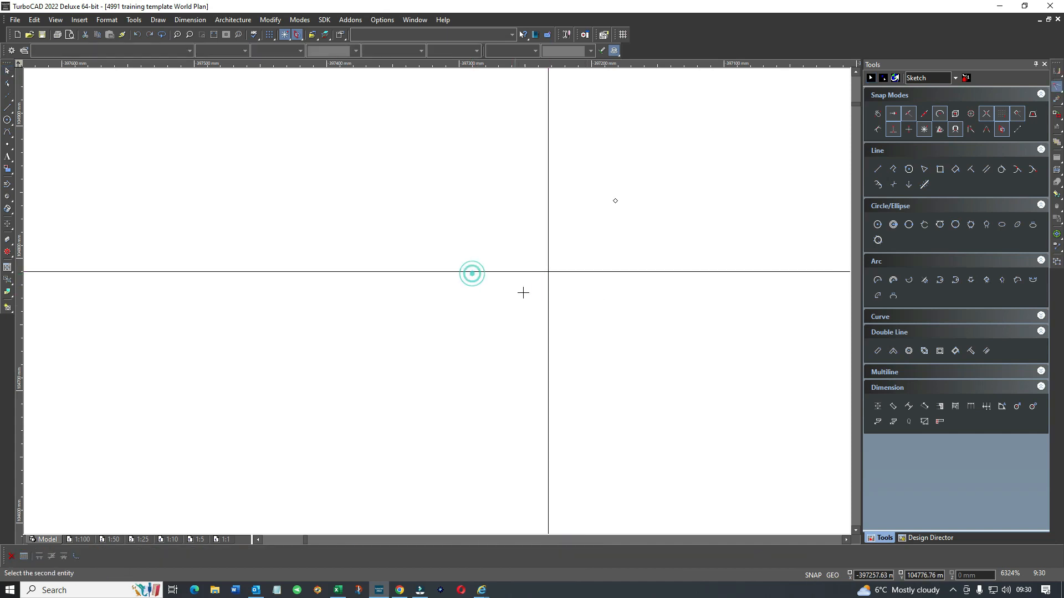
click(545, 317)
scroll(432, 301, down, 2)
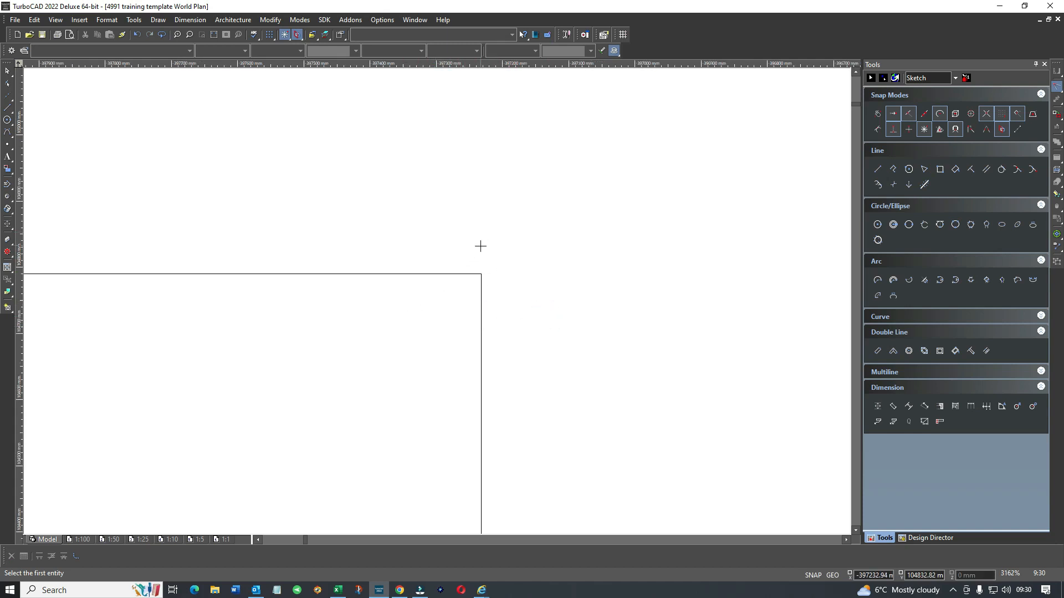
- Undo the last meet and join the lines again, keeping the vertical line's upper part and the horizontal line's right part
click(137, 35)
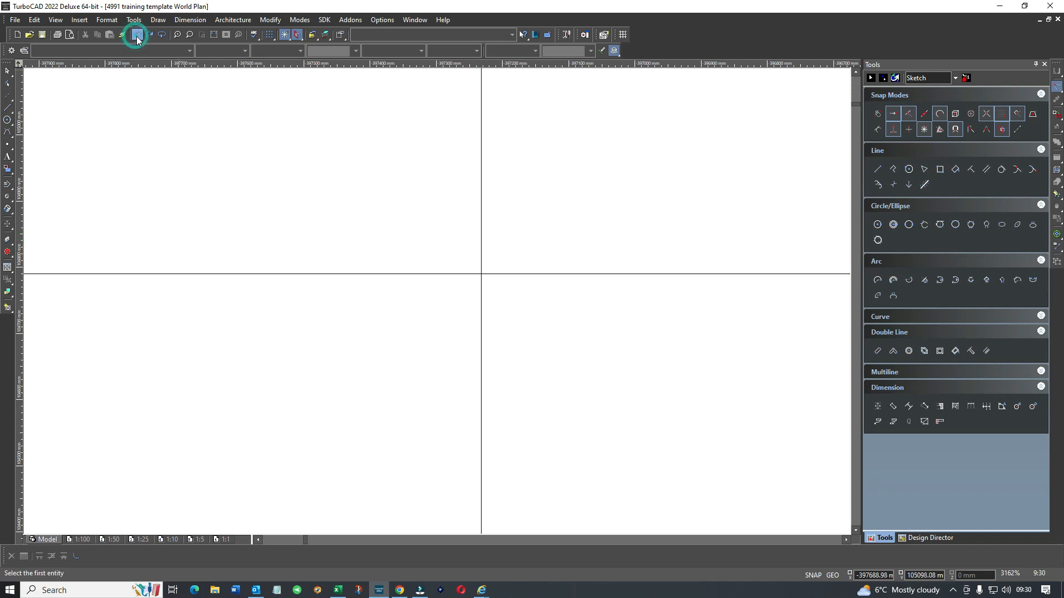
click(481, 181)
click(547, 272)
scroll(435, 299, down, 2)
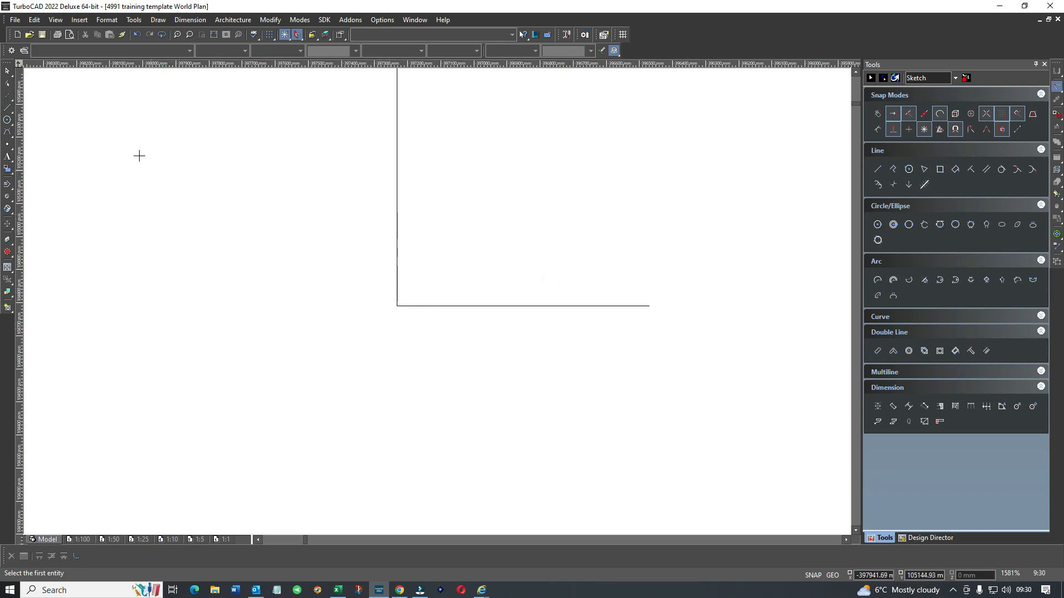
scroll(435, 301, down, 2)
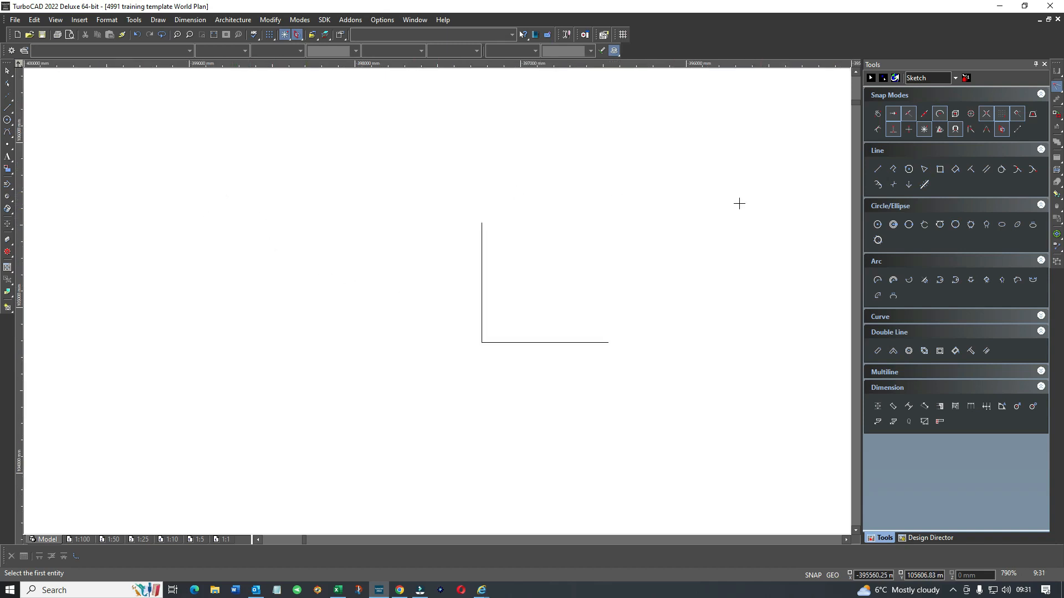
- Draw a short horizontal line to the left of the L-shaped corner
click(188, 184)
click(7, 107)
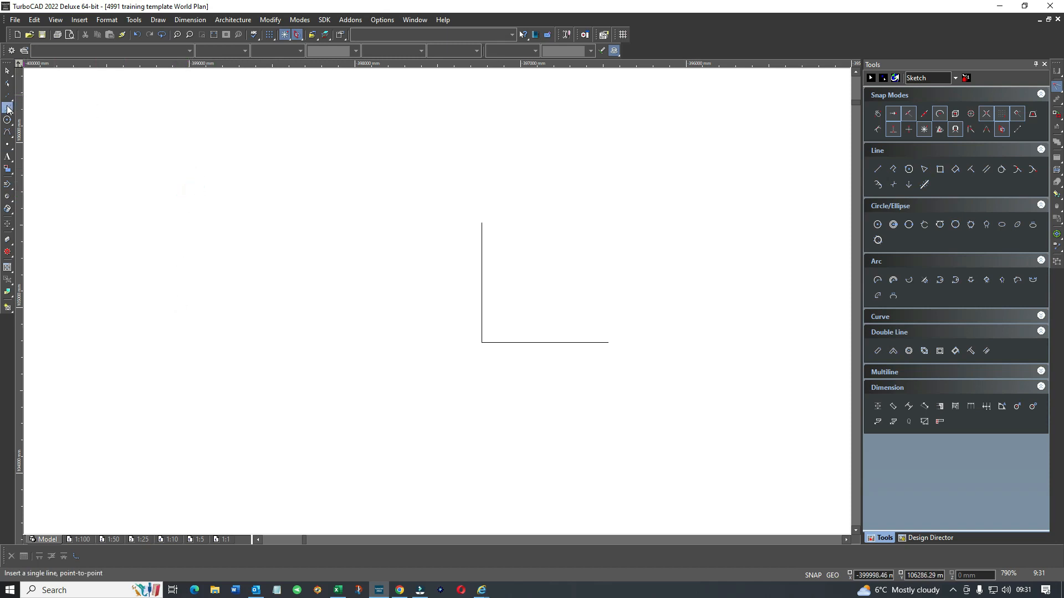
click(262, 206)
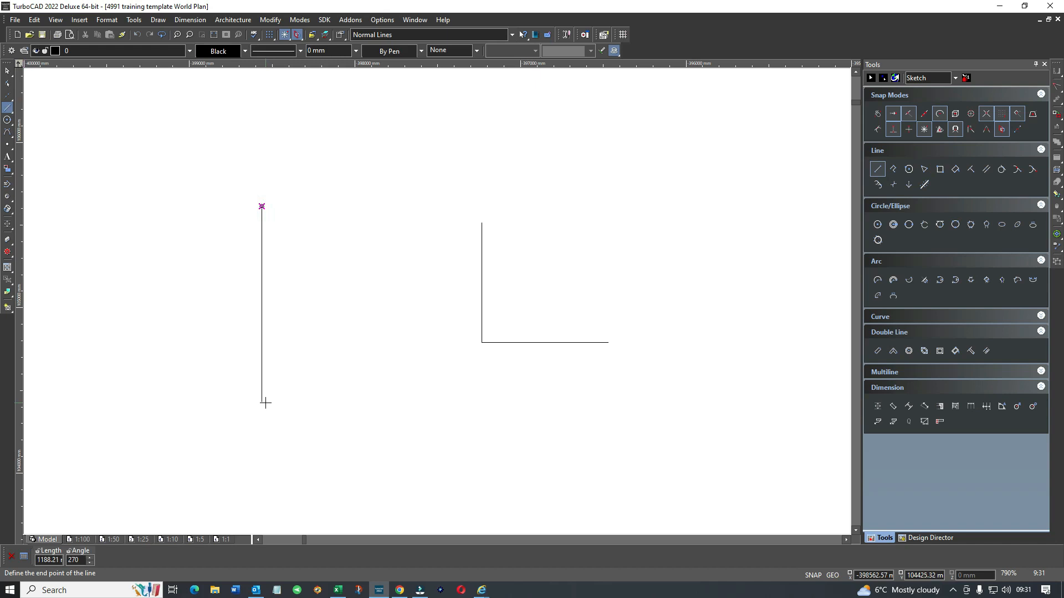
text(2000)
key(Tab)
click(264, 206)
click(248, 204)
scroll(435, 299, down, 3)
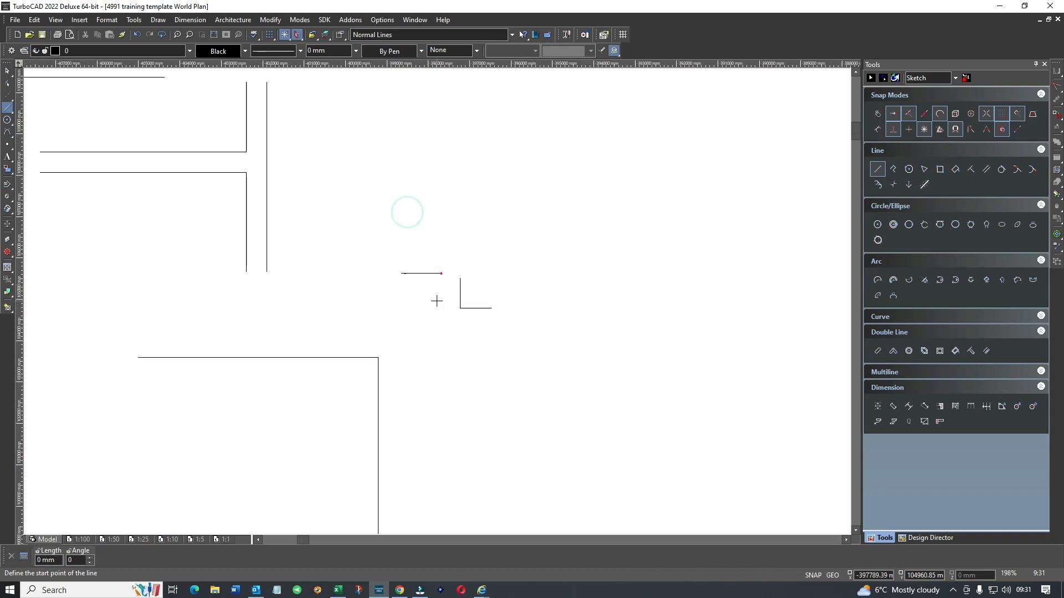
- Draw two short vertical lines near the left end of the short horizontal line, one above it and one below
click(399, 250)
click(399, 263)
click(397, 277)
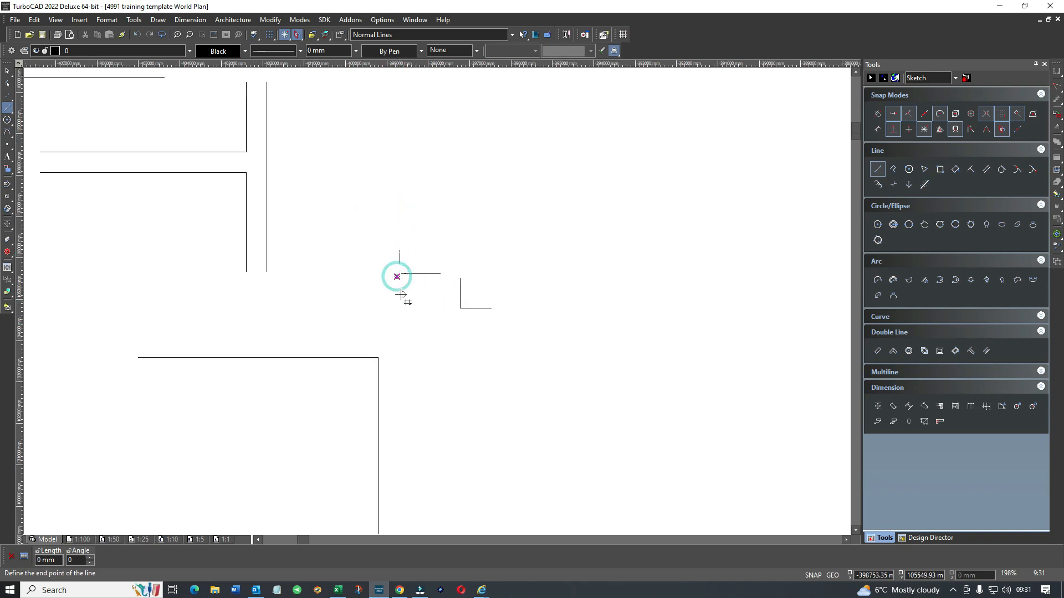
click(400, 296)
- Draw two long horizontal lines crossed by two vertical lines above the short line segments, forming an overlapping grid
click(383, 149)
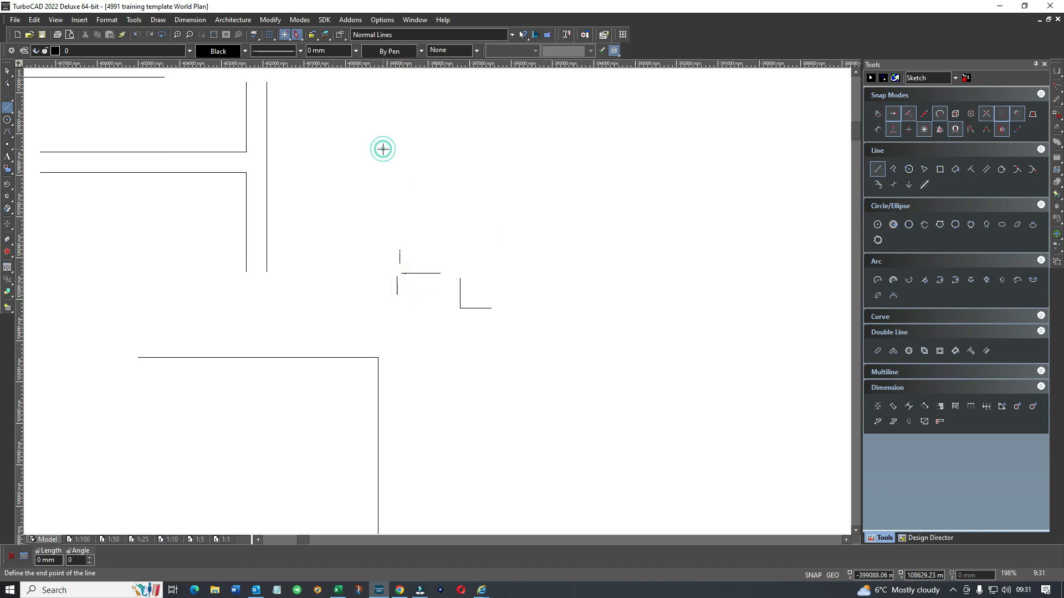
click(475, 153)
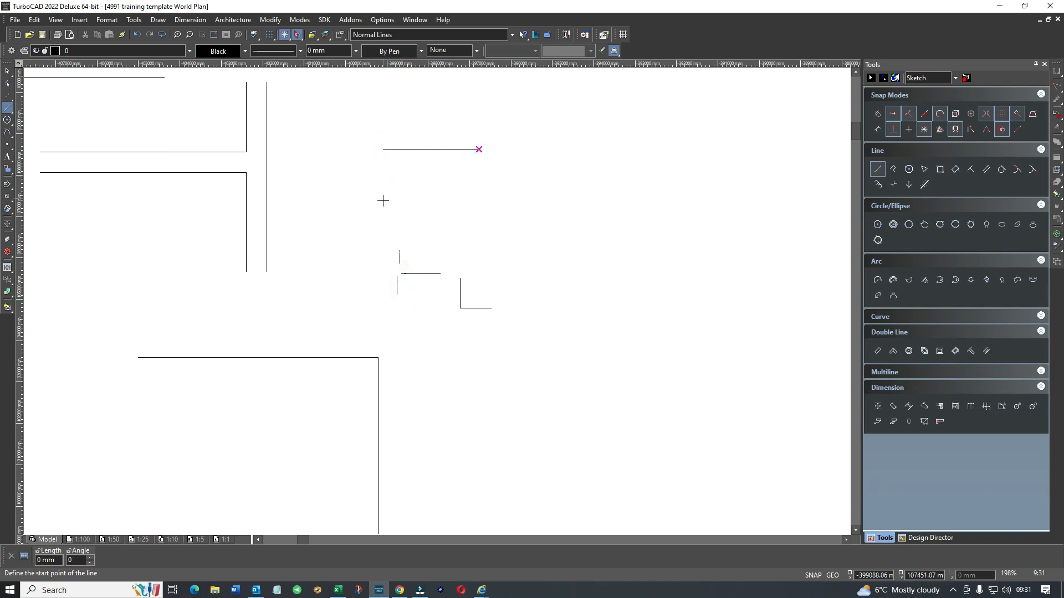
click(509, 226)
click(396, 131)
click(394, 226)
click(431, 133)
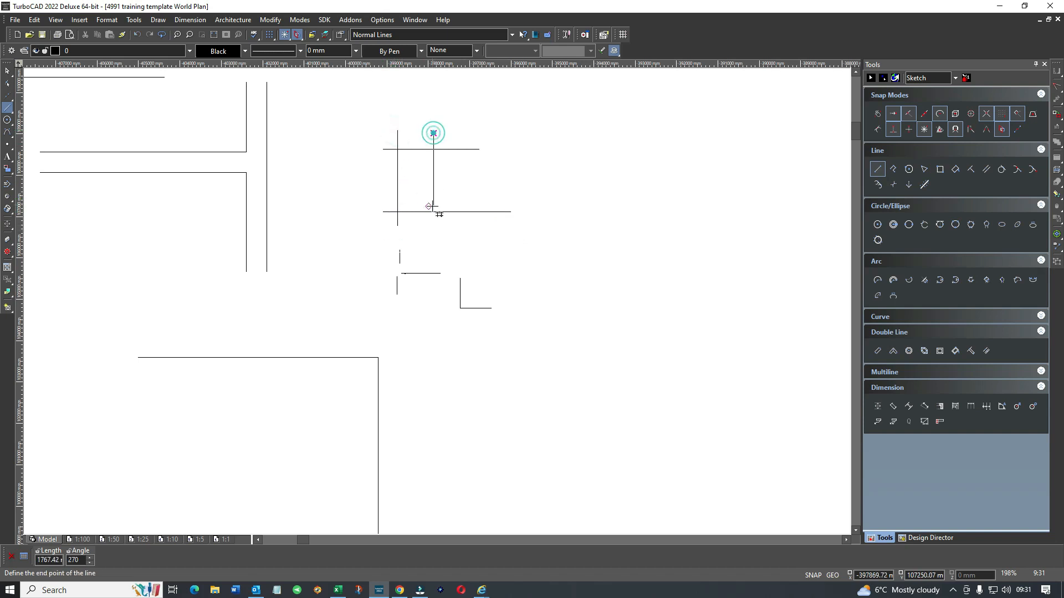
click(430, 225)
- Use Meet to join the crossing grid lines at all four corners, forming a tall rectangle
scroll(435, 299, up, 2)
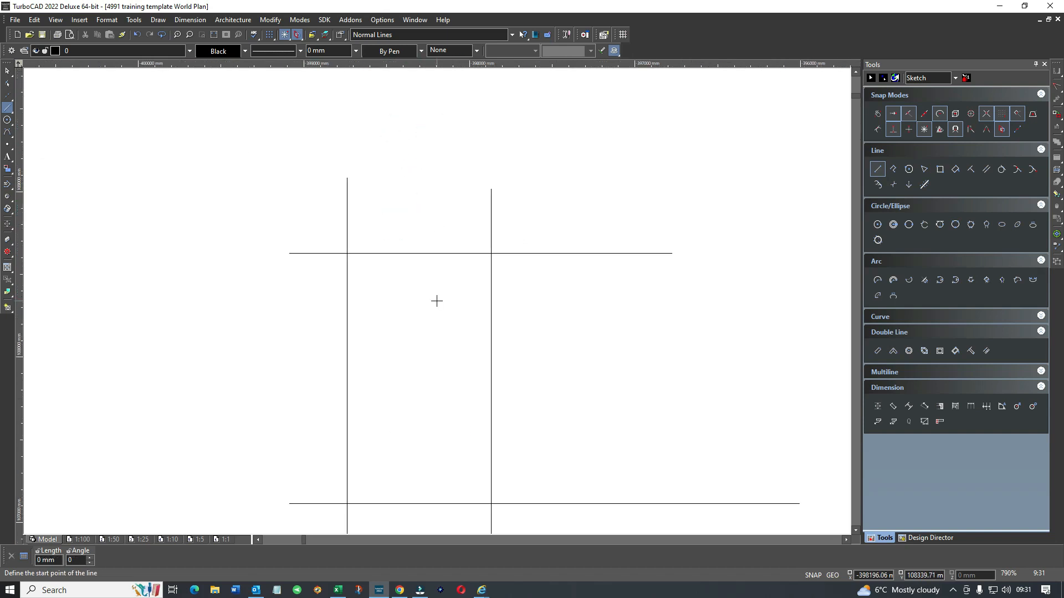
right_click(459, 274)
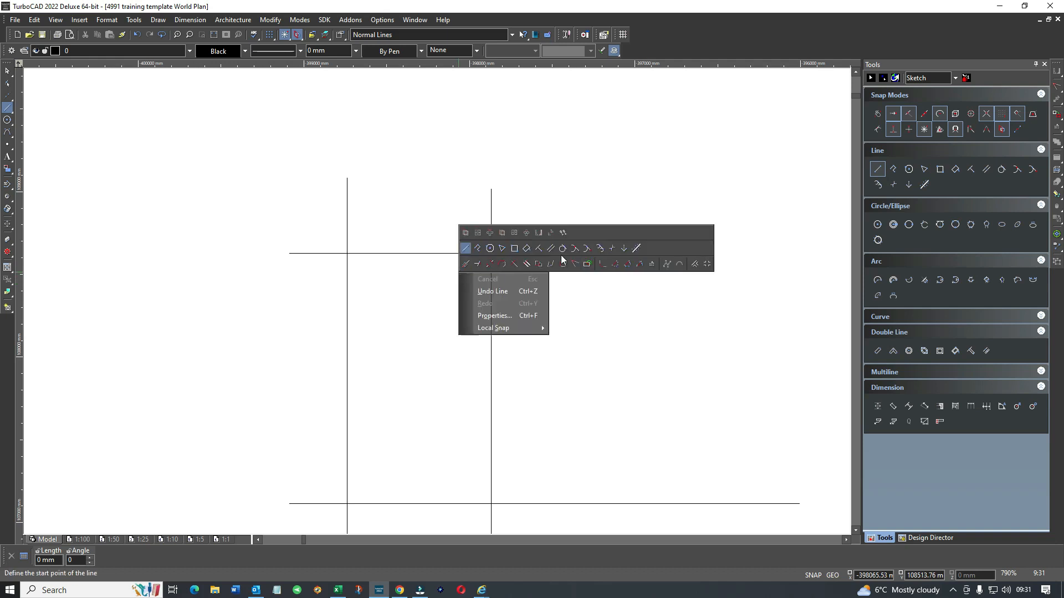
click(575, 270)
click(477, 254)
click(489, 275)
click(376, 253)
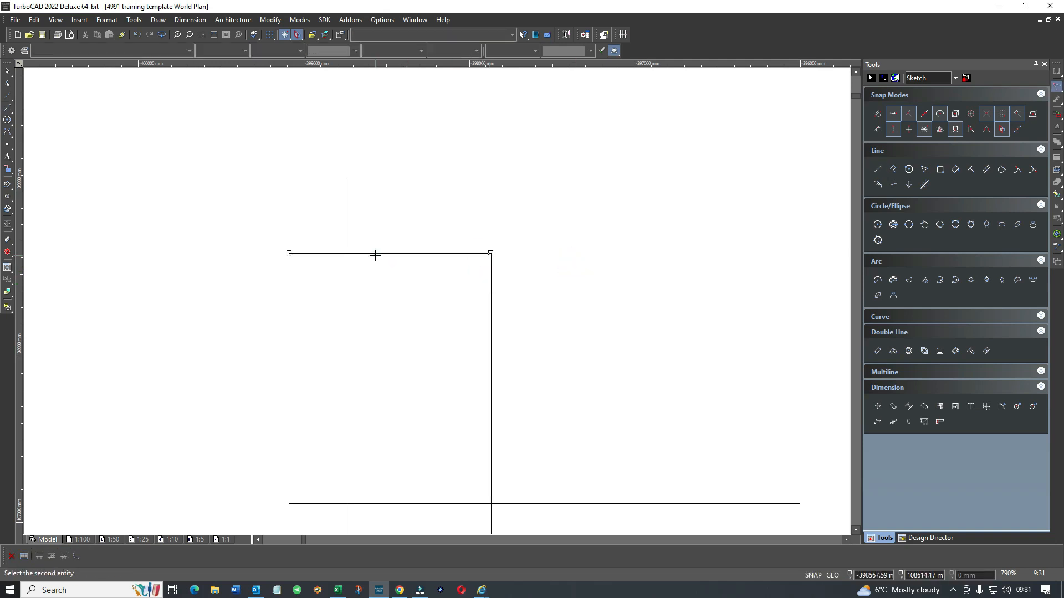
click(348, 281)
click(348, 481)
click(491, 465)
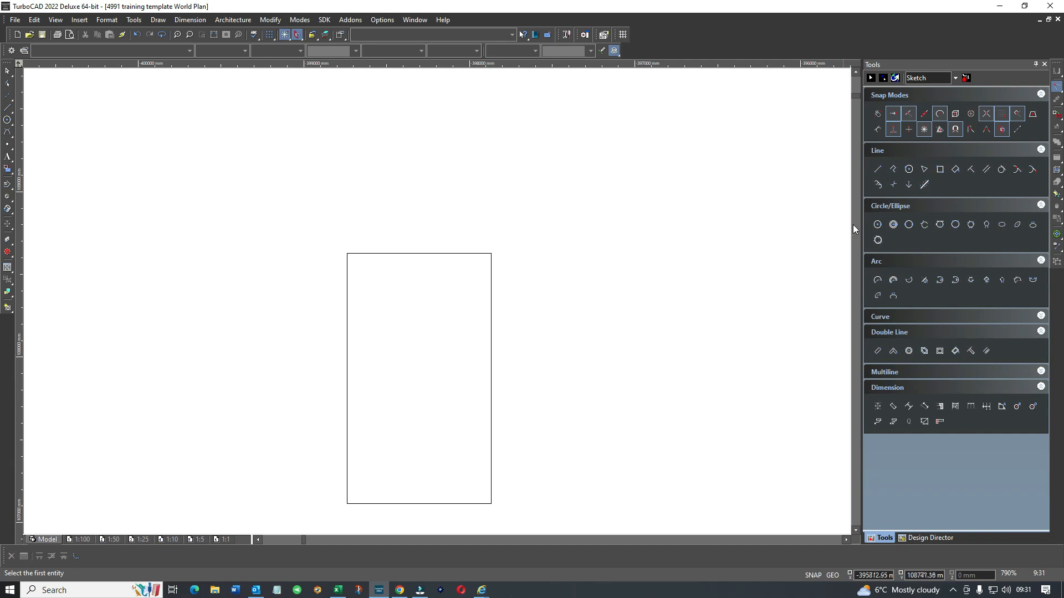
- Draw a parallel line a short distance inside each of the rectangle's four sides
click(985, 169)
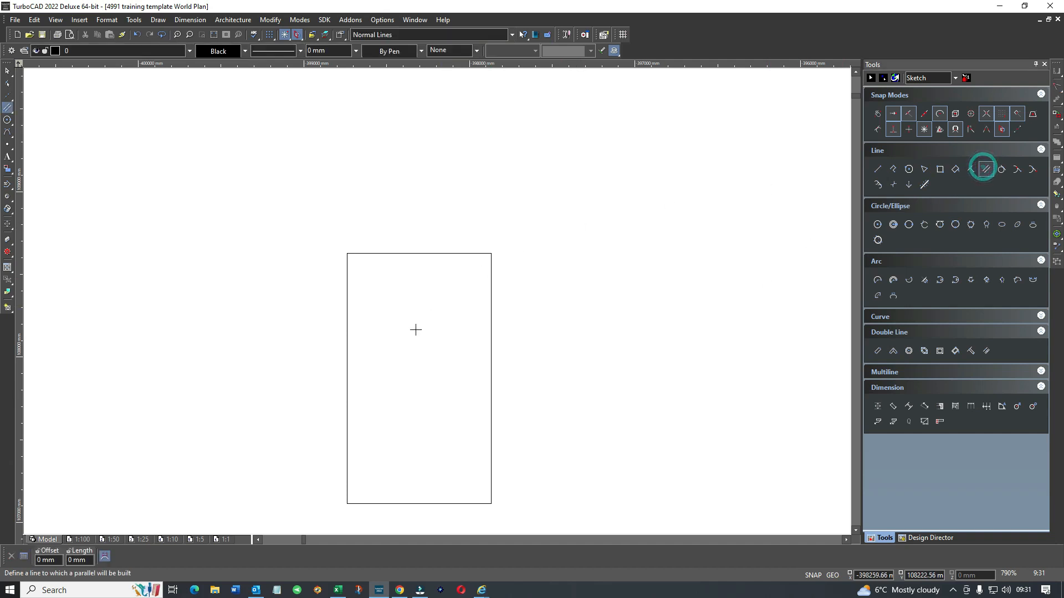
click(347, 364)
click(364, 364)
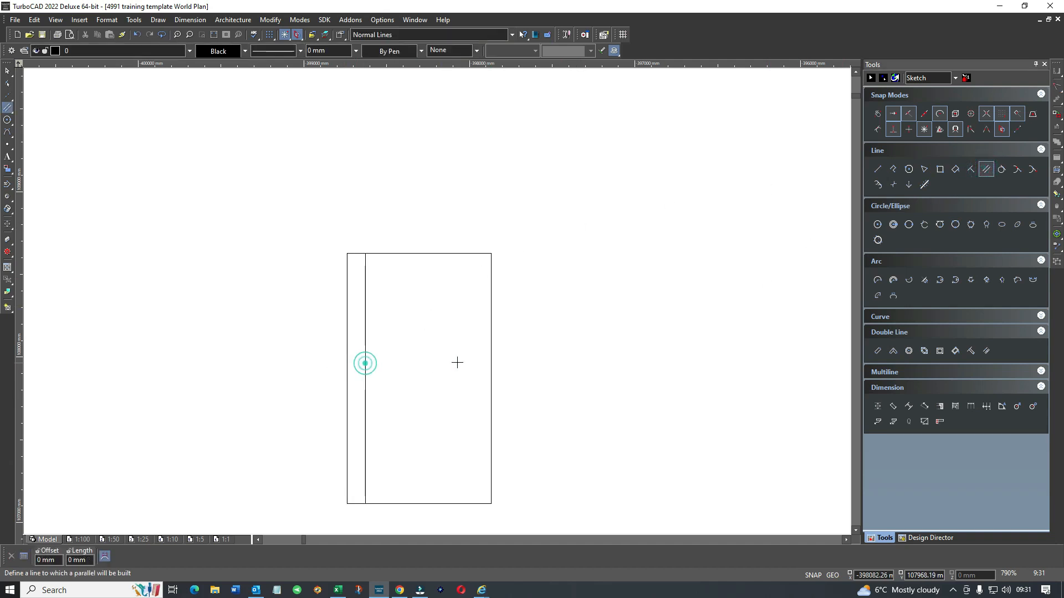
click(485, 356)
click(473, 353)
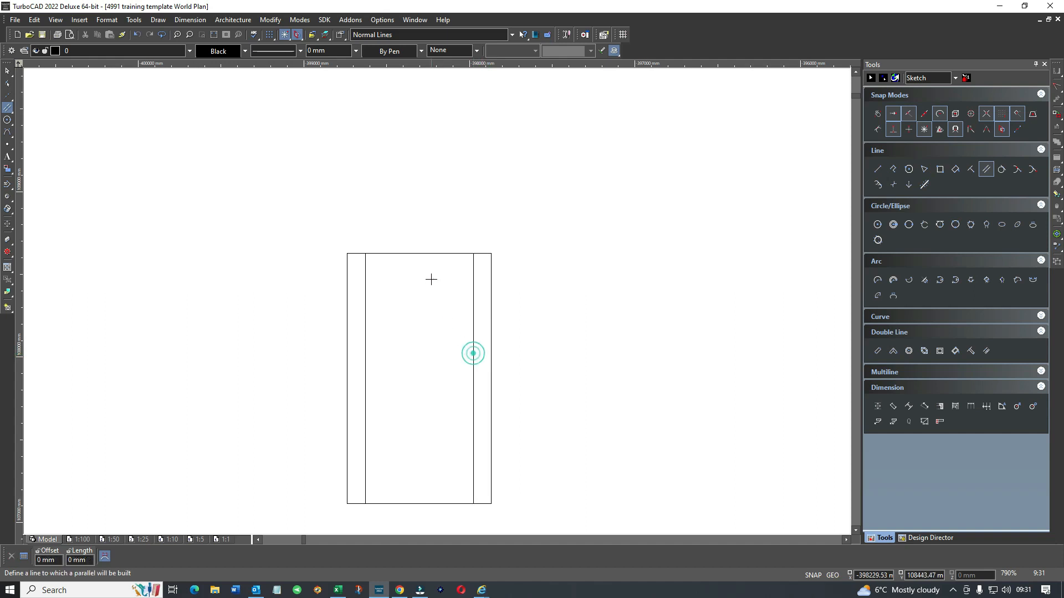
click(429, 254)
click(420, 271)
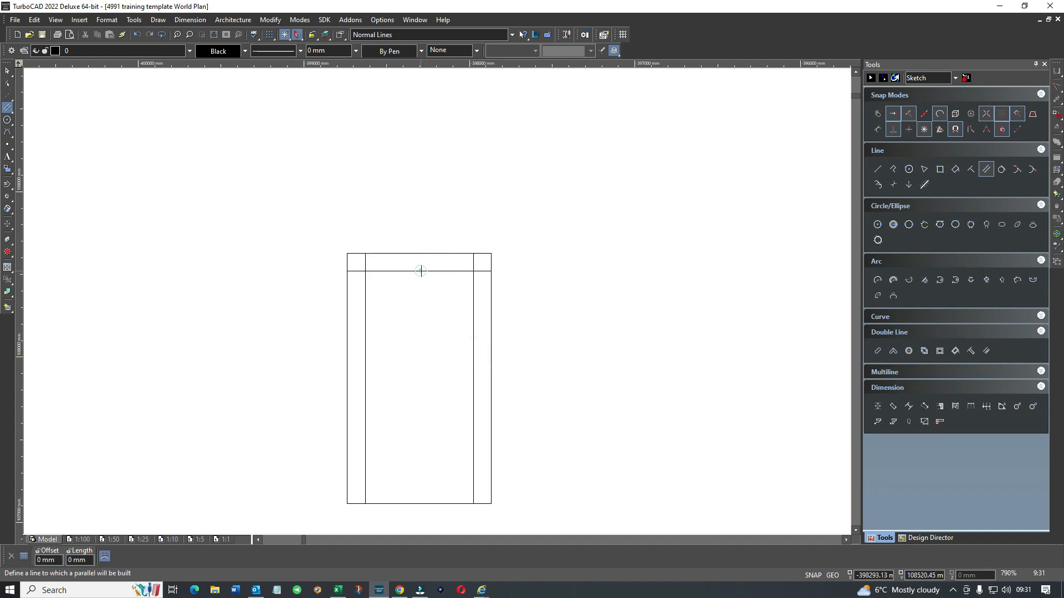
click(401, 504)
click(408, 483)
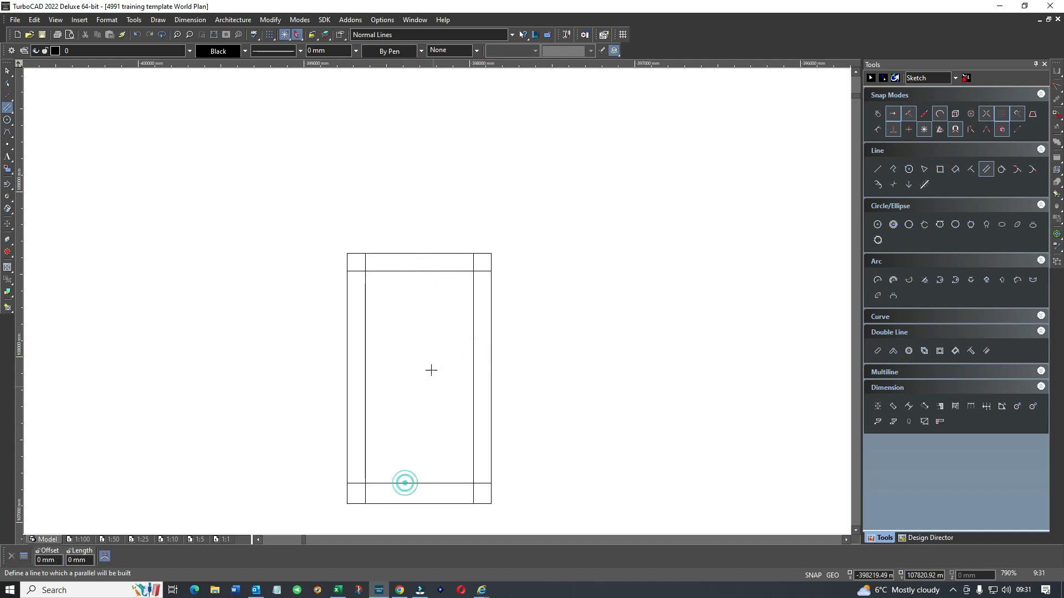
- Use Meet to join the four inner parallel lines at their corners into an inner rectangle
right_click(428, 306)
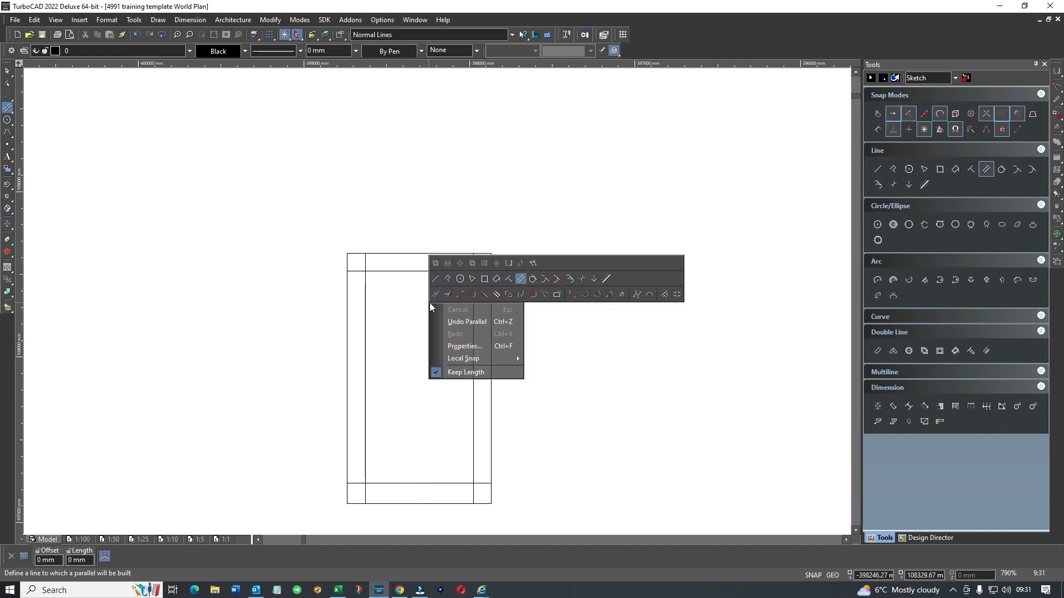
click(544, 294)
click(458, 271)
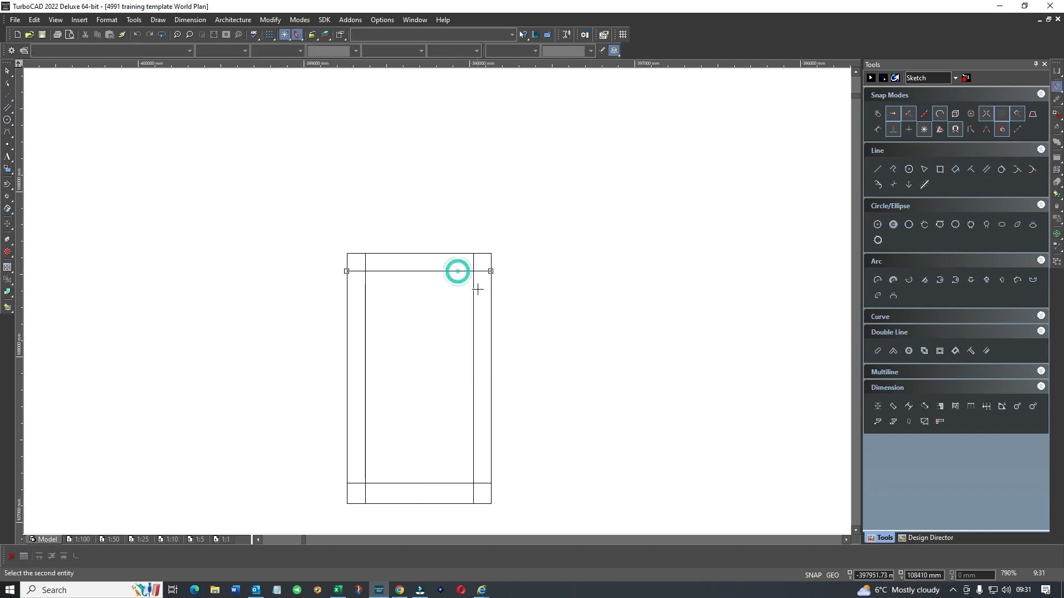
click(375, 271)
click(366, 290)
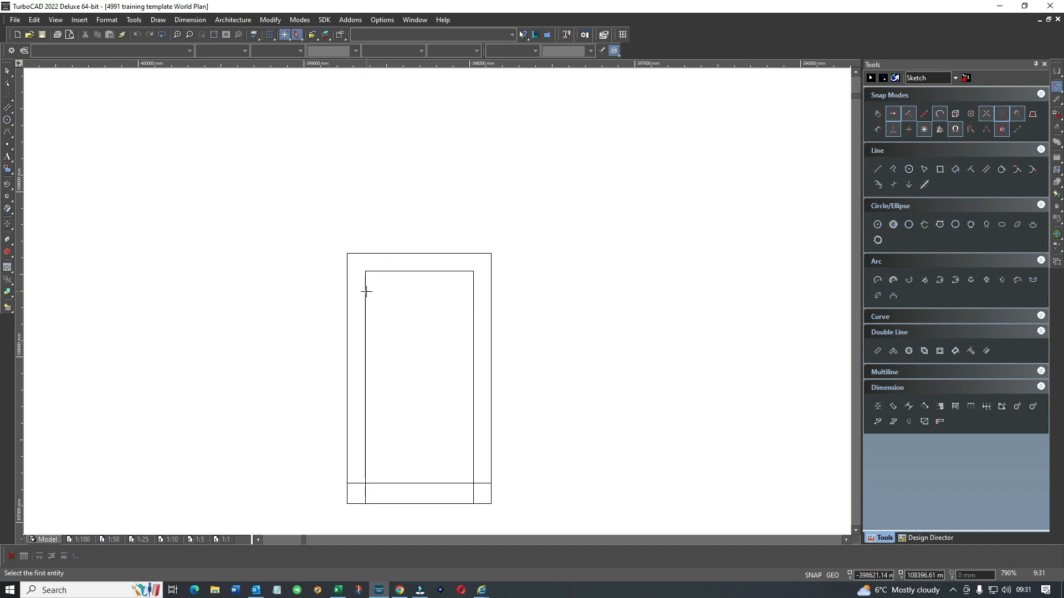
click(380, 483)
click(364, 461)
click(473, 467)
click(459, 481)
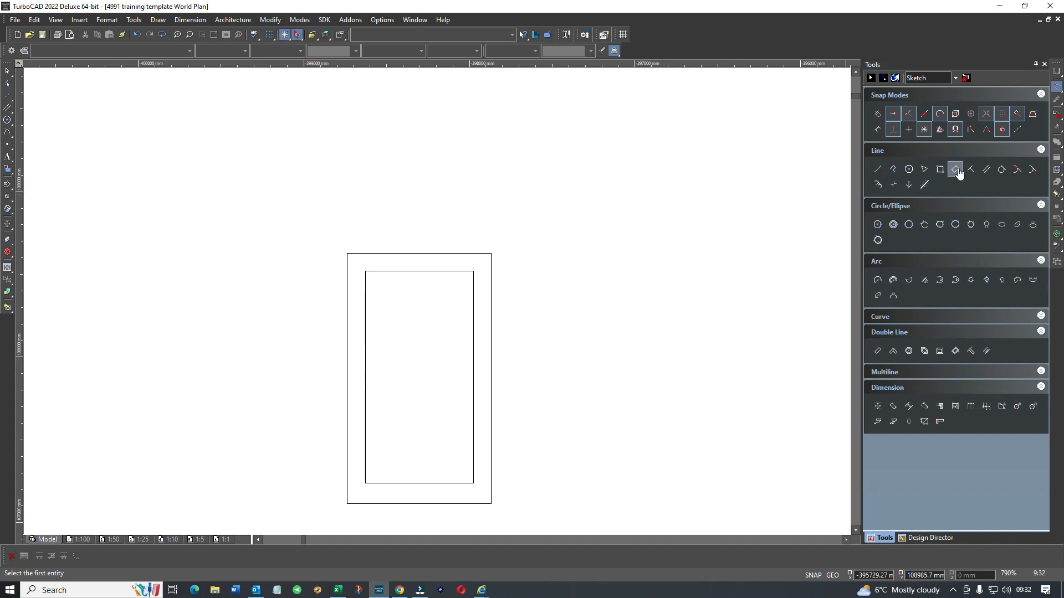
- Draw two vertical lines through the middle of the inner rectangle, parallel to its left side
click(984, 169)
click(365, 373)
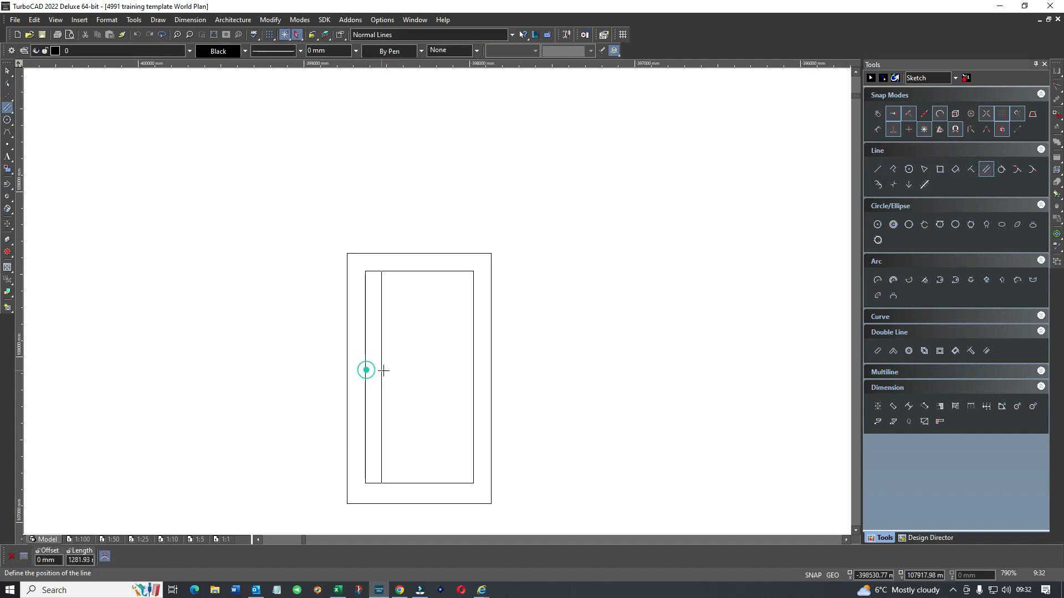
click(406, 372)
click(405, 373)
click(430, 377)
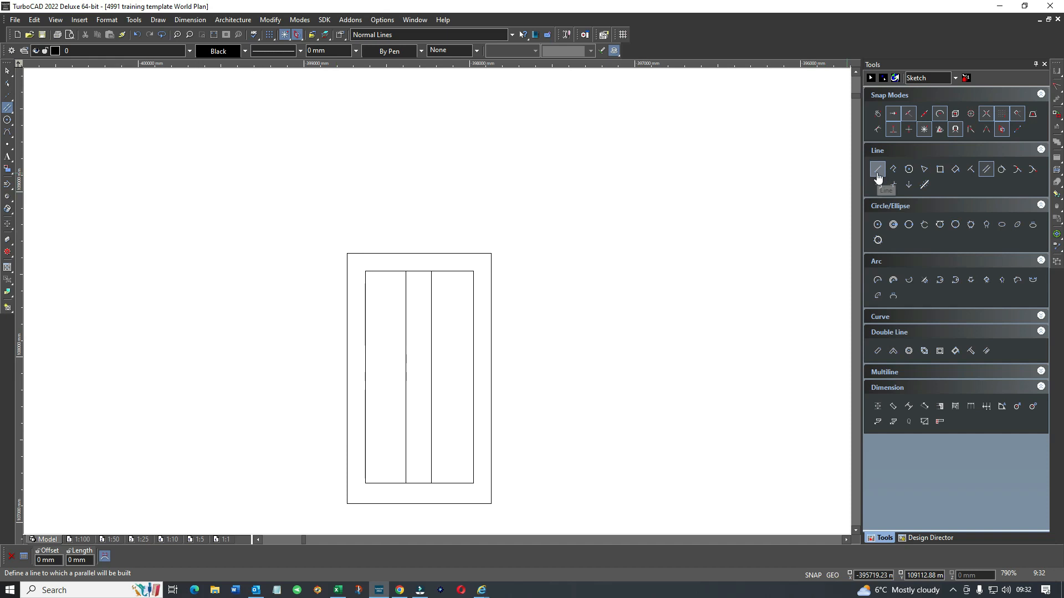
- Draw two closely spaced horizontal lines across the middle of the inner rectangle, parallel to its top edge
click(448, 271)
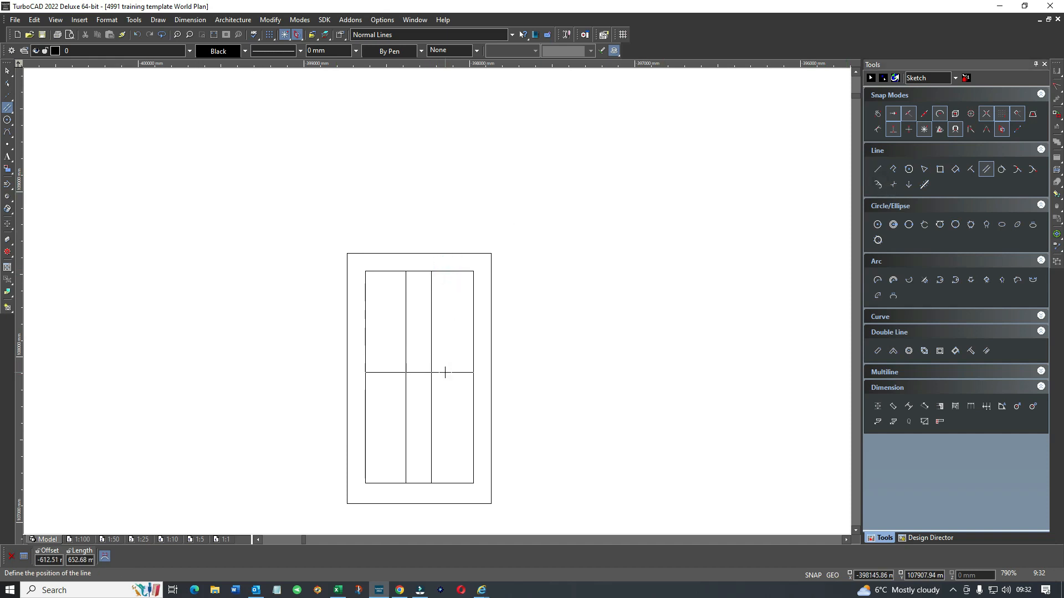
click(443, 374)
click(446, 271)
click(439, 403)
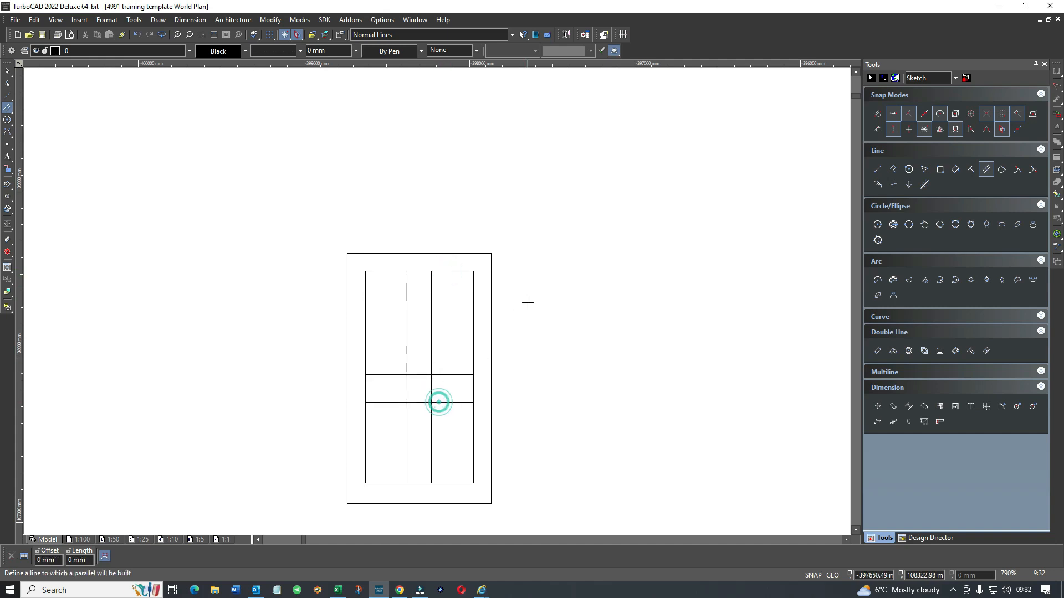
- Use Meet to form the inner corners of the upper-right and lower-left door panels from the crossing middle lines
right_click(421, 325)
click(537, 317)
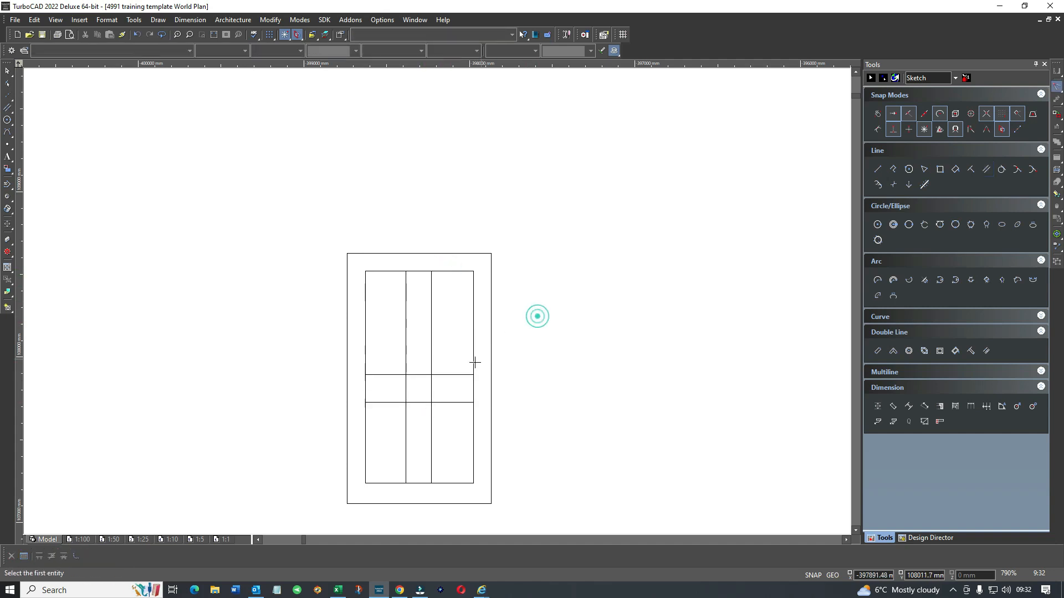
click(433, 351)
click(388, 403)
click(403, 413)
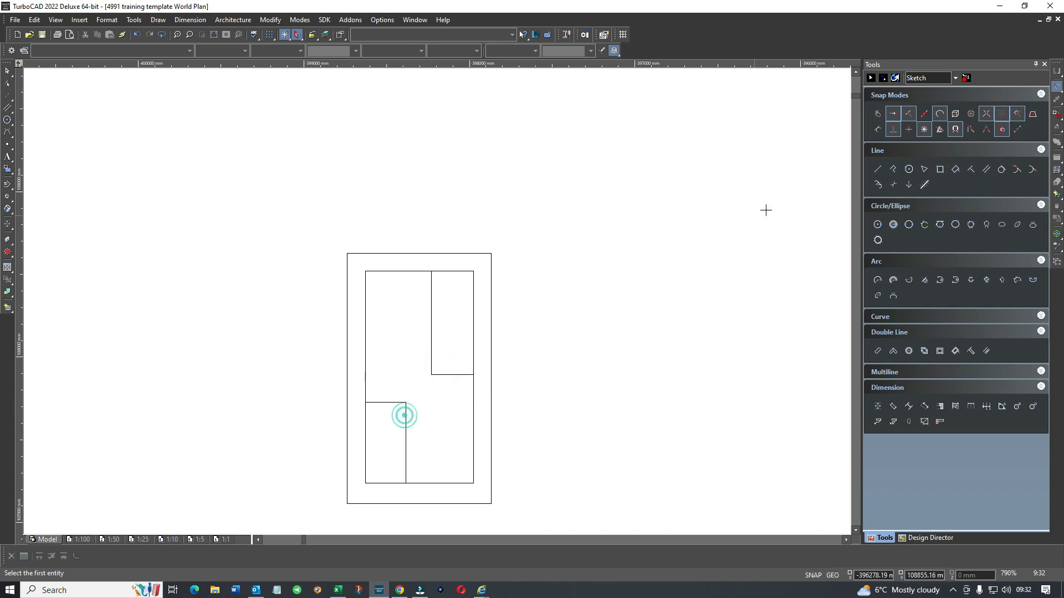
- Draw a vertical line from the lower-left panel's corner up past the rectangle, and one from the upper-right panel's corner down past the inner bottom edge
click(876, 169)
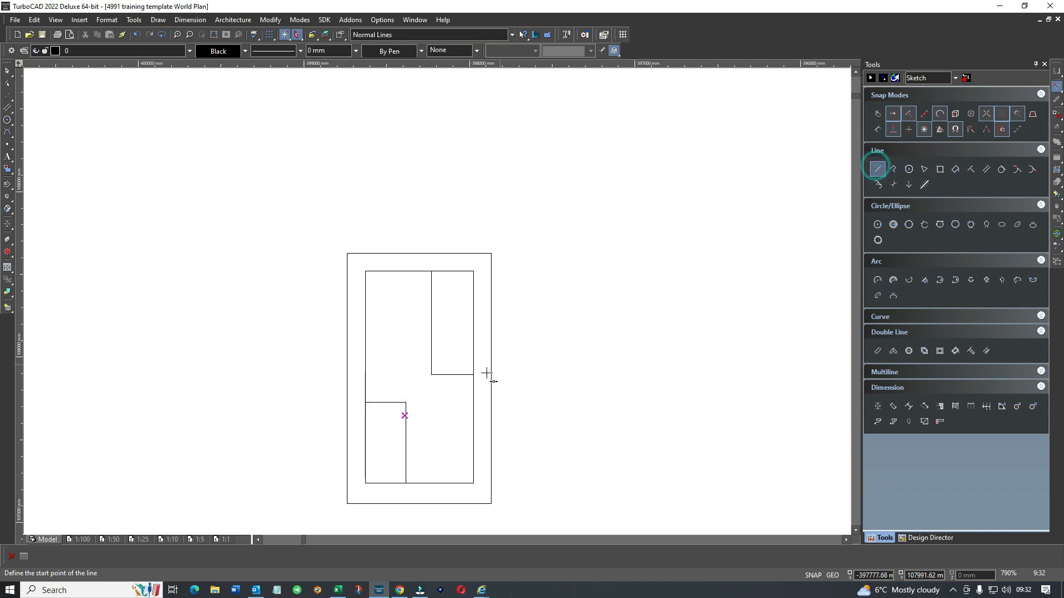
click(406, 401)
click(406, 235)
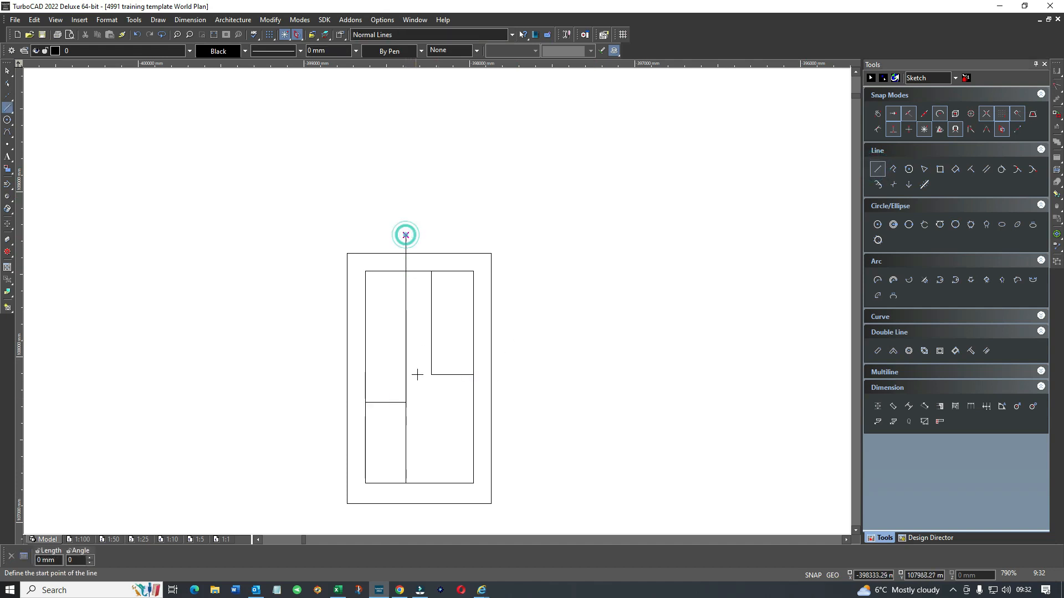
click(430, 375)
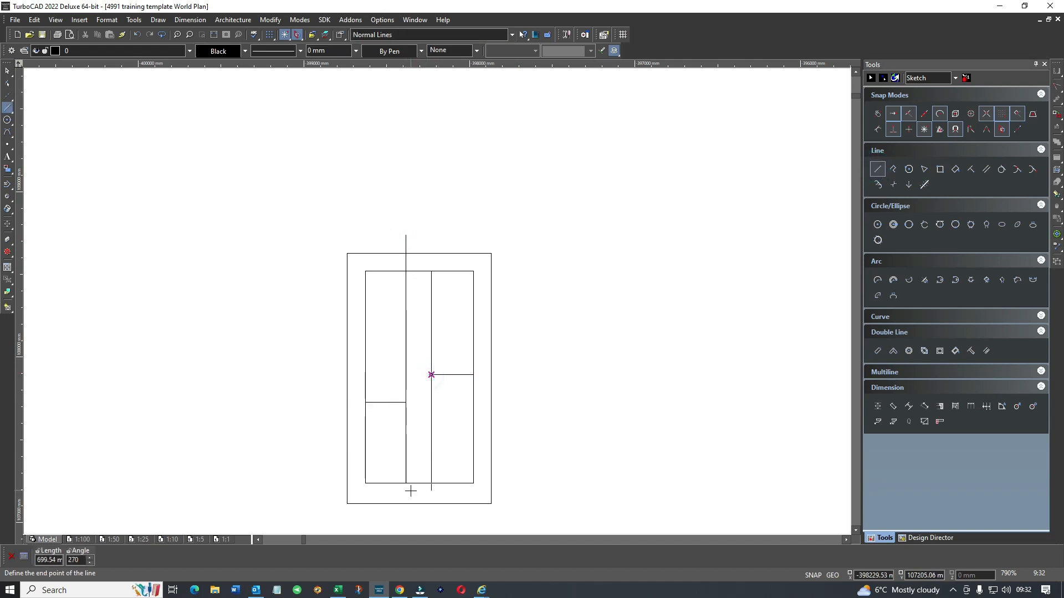
- Use Meet to join the inner rectangle's top edge with the new vertical line at the upper-left panel's top-right corner
right_click(424, 287)
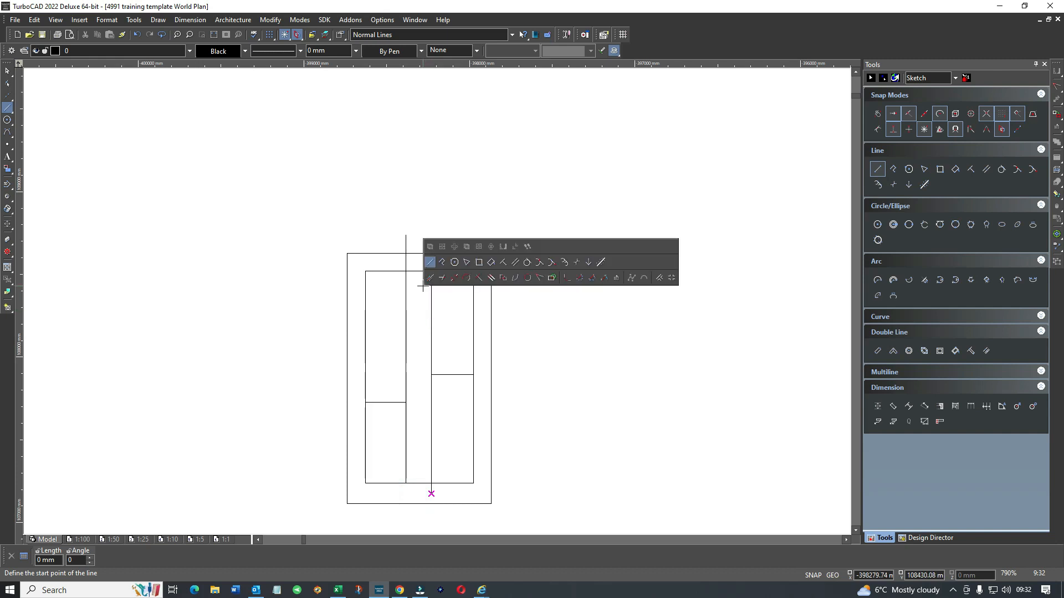
click(540, 277)
click(399, 271)
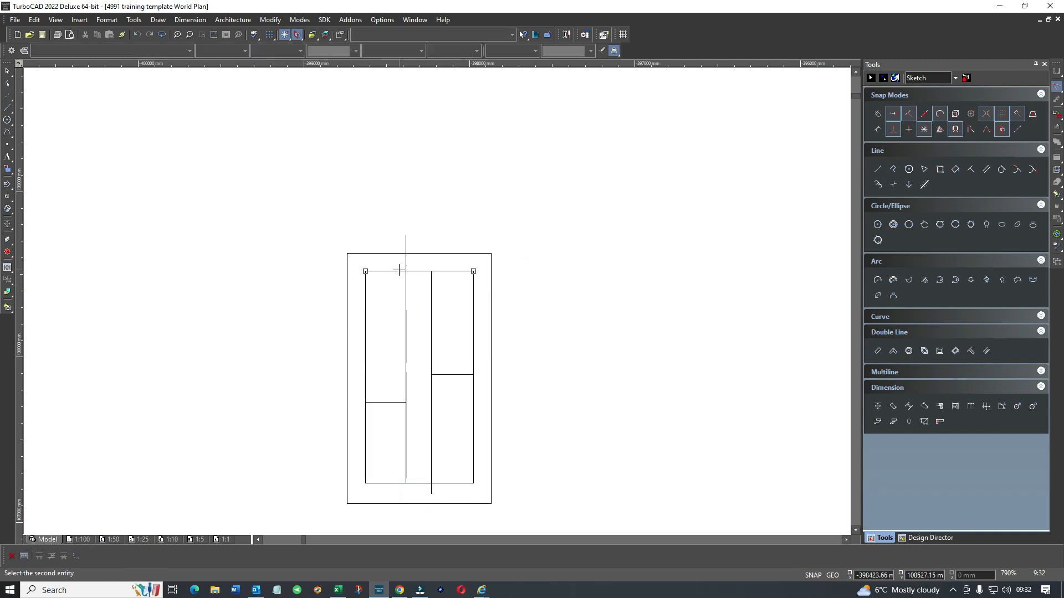
click(405, 285)
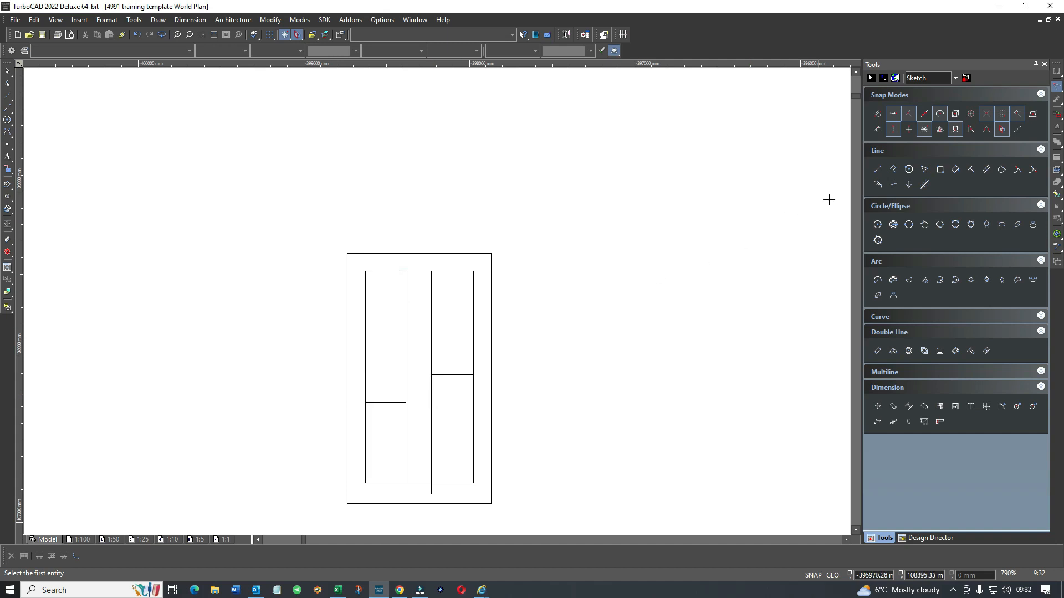
- Draw horizontal lines from the upper-right panel's corner to the outer left side and from the lower-left panel's corner to the inner right side
click(876, 169)
click(431, 376)
click(347, 376)
click(406, 402)
click(473, 402)
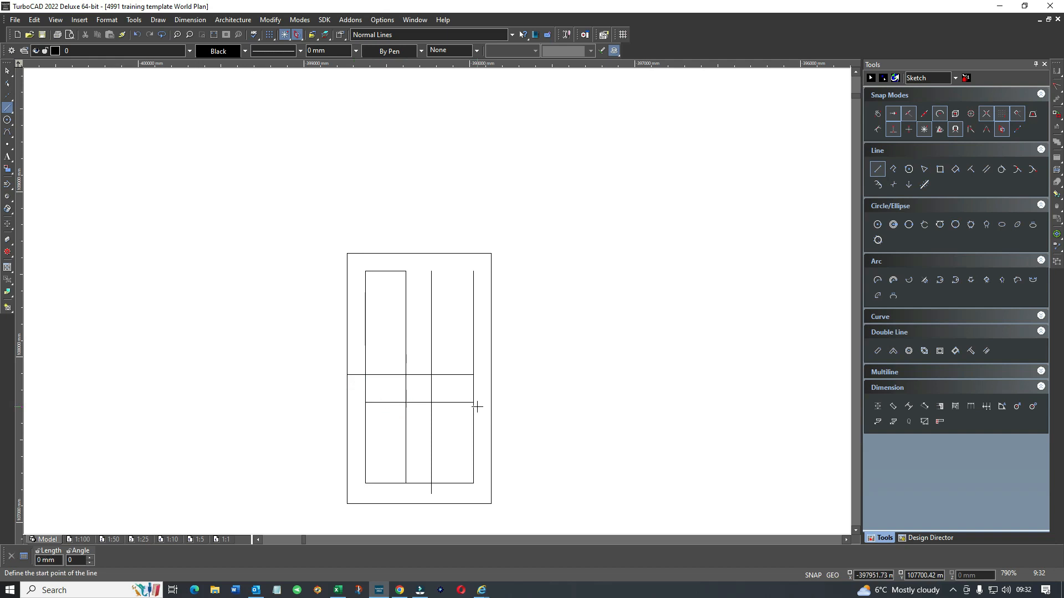
- Use Meet to join the upper-left panel's sides with its bottom line at both lower corners
right_click(394, 353)
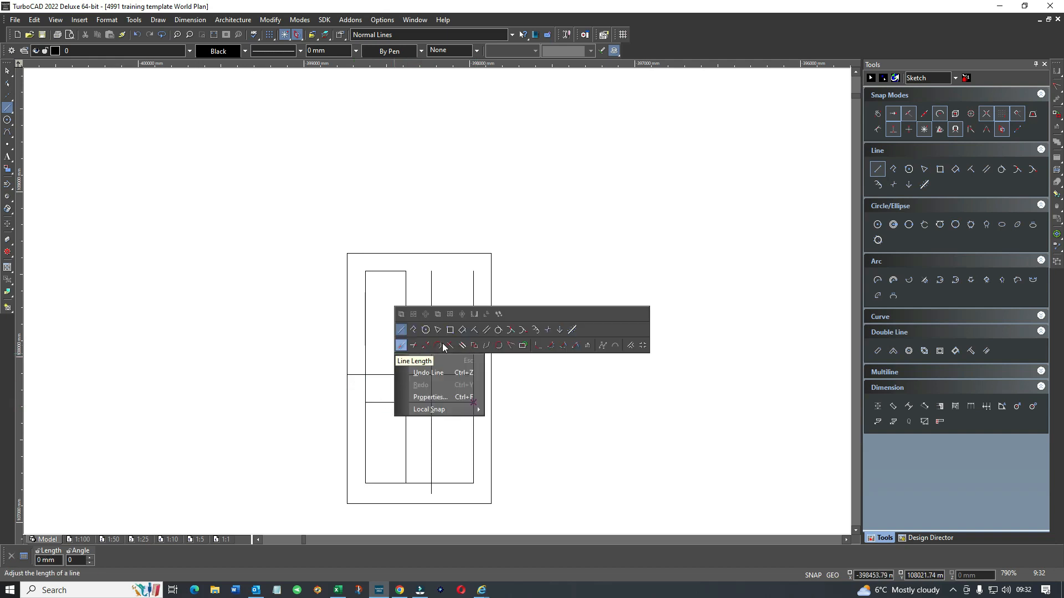
click(490, 348)
click(405, 357)
click(398, 373)
click(399, 374)
click(366, 363)
- Use Meet to join the upper-right panel's bottom-left corner and both left corners of the lower-right panel
click(440, 373)
click(433, 359)
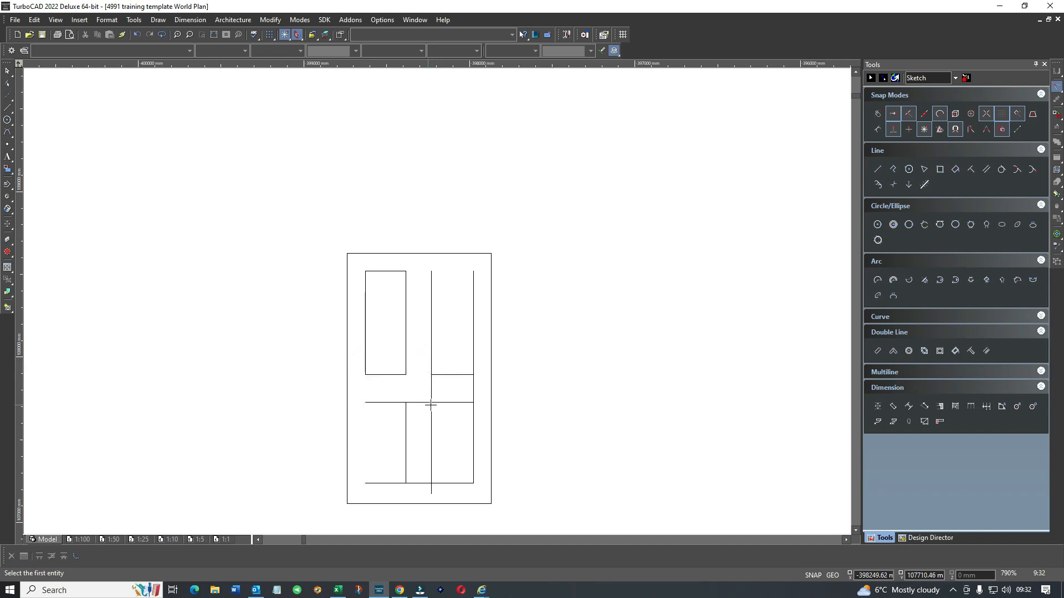
click(447, 402)
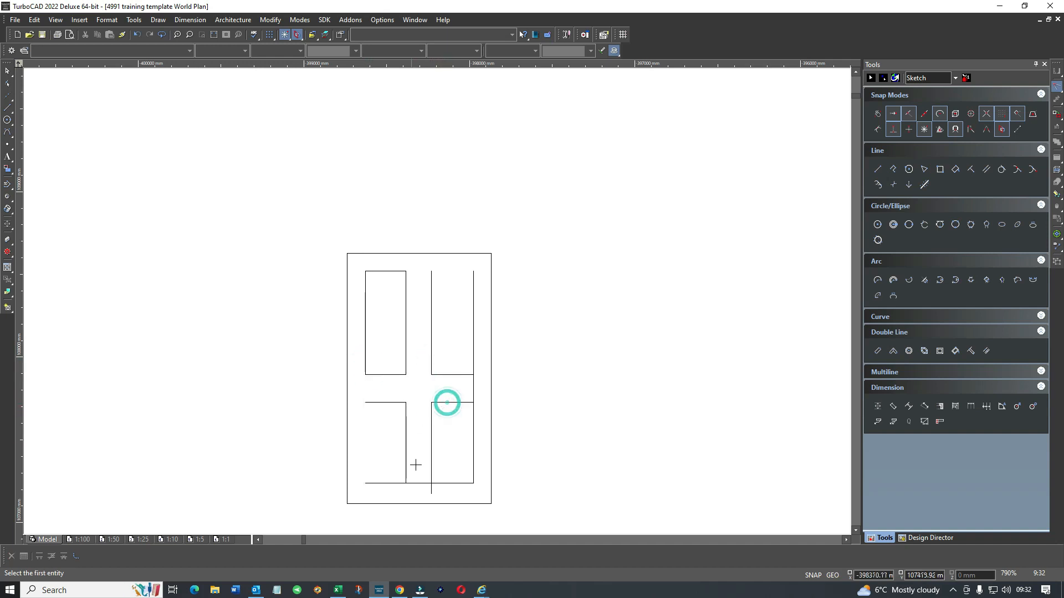
click(433, 465)
click(441, 483)
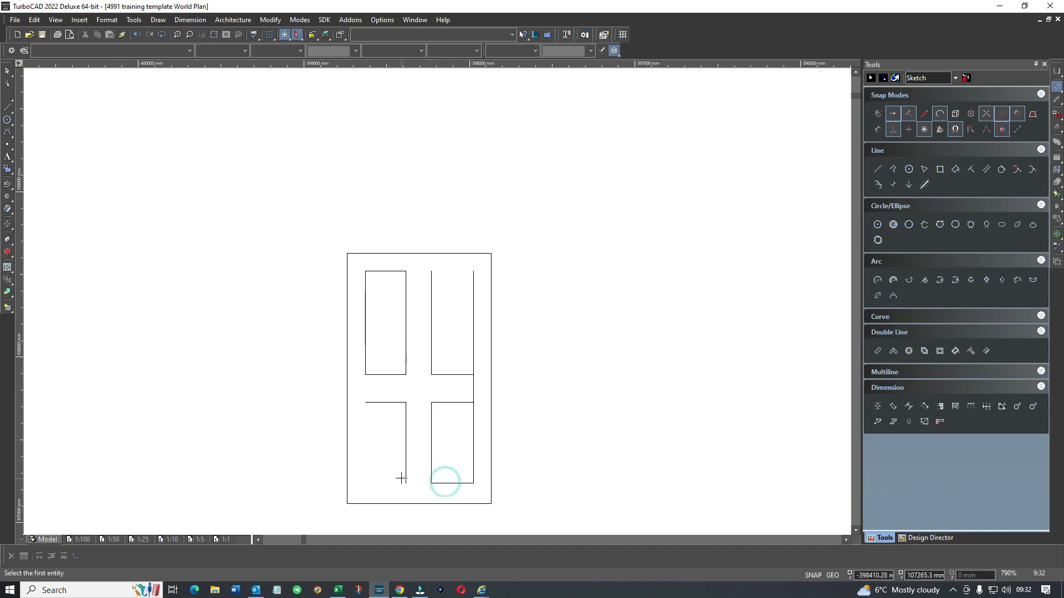
- Draw the lower-left panel's missing bottom and left lines, overshooting the corner, and a top line for the upper-right panel
click(877, 169)
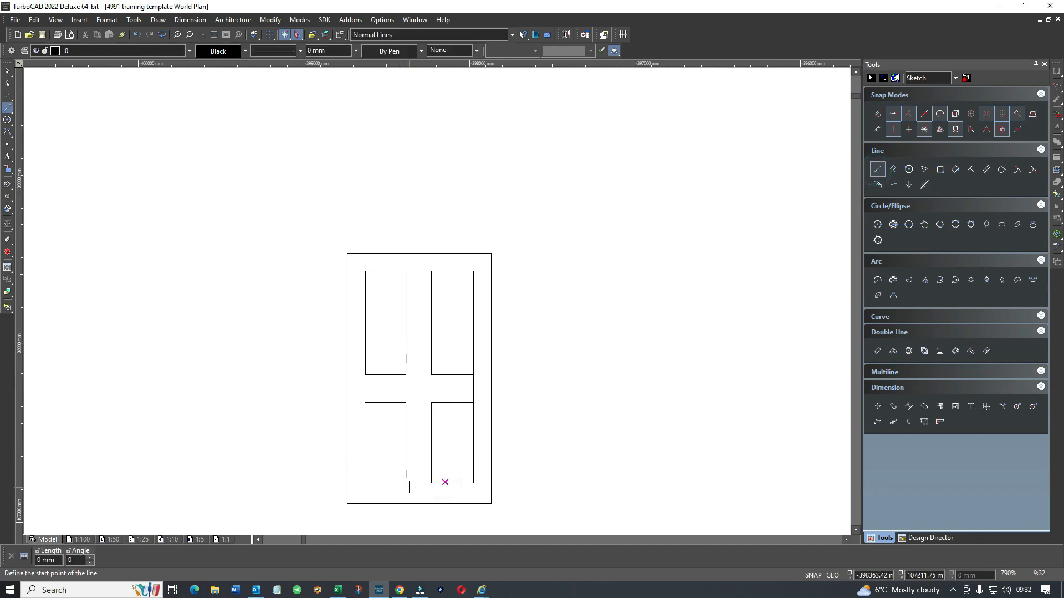
click(347, 483)
click(365, 375)
click(365, 483)
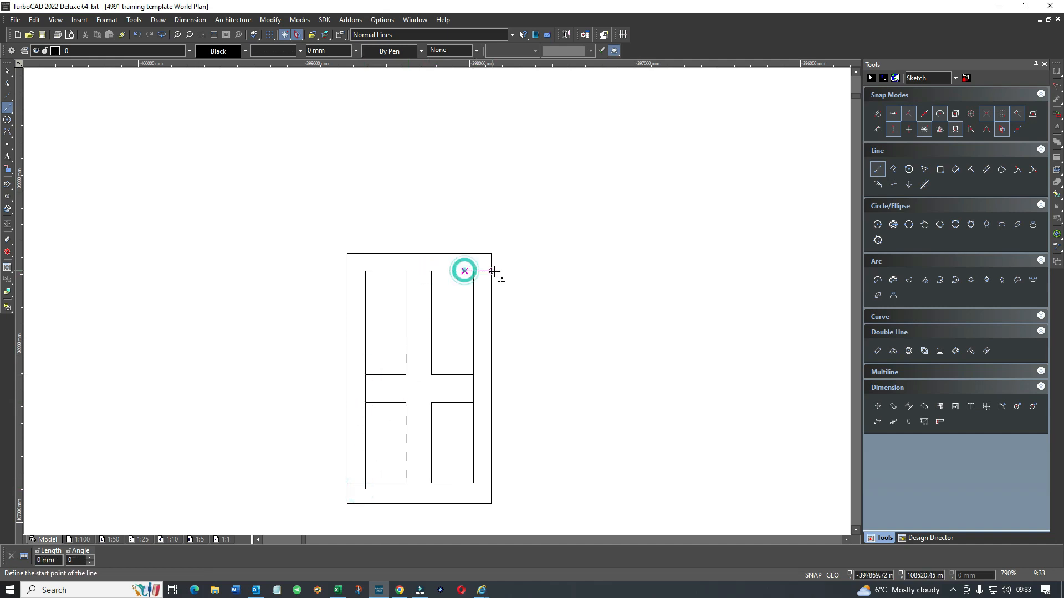
- Use Meet to join the upper-right panel's right side with its top and bottom lines
right_click(467, 287)
click(517, 275)
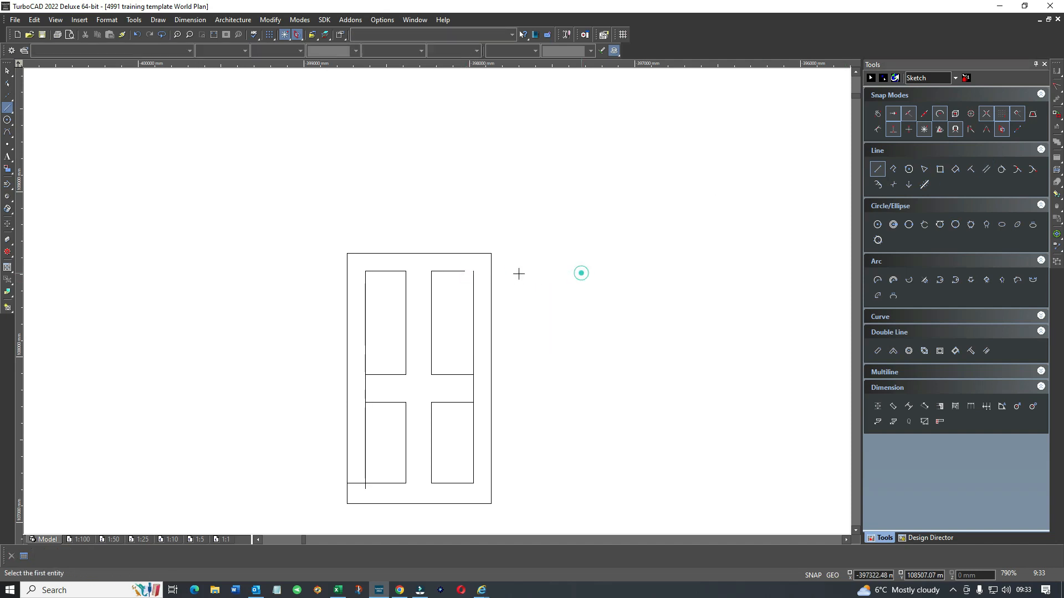
click(463, 273)
click(473, 285)
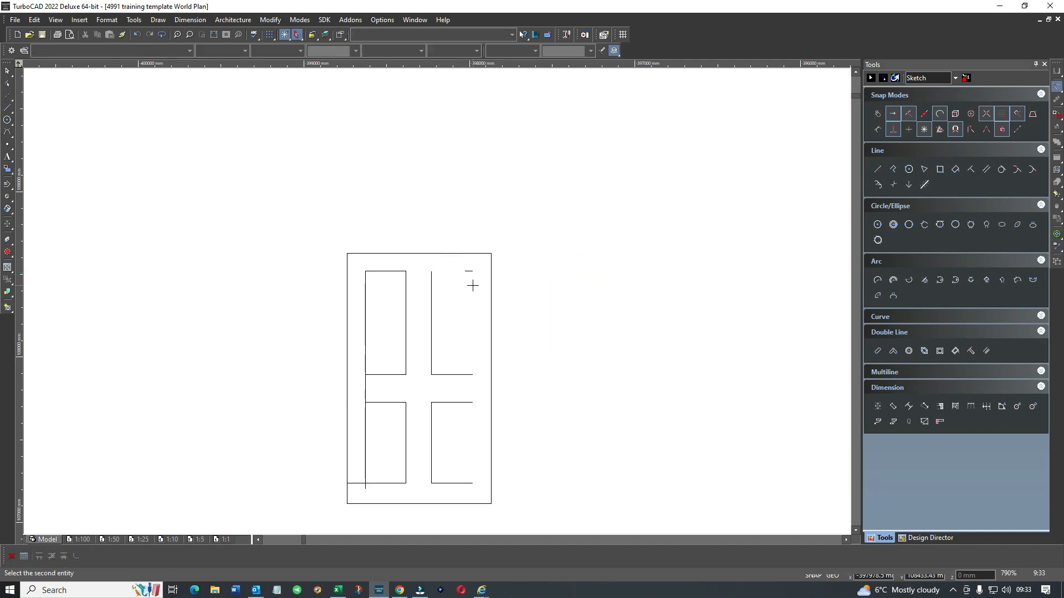
click(473, 343)
- Use Meet to join the lower-left panel's left side with its top and bottom lines
click(380, 402)
click(363, 419)
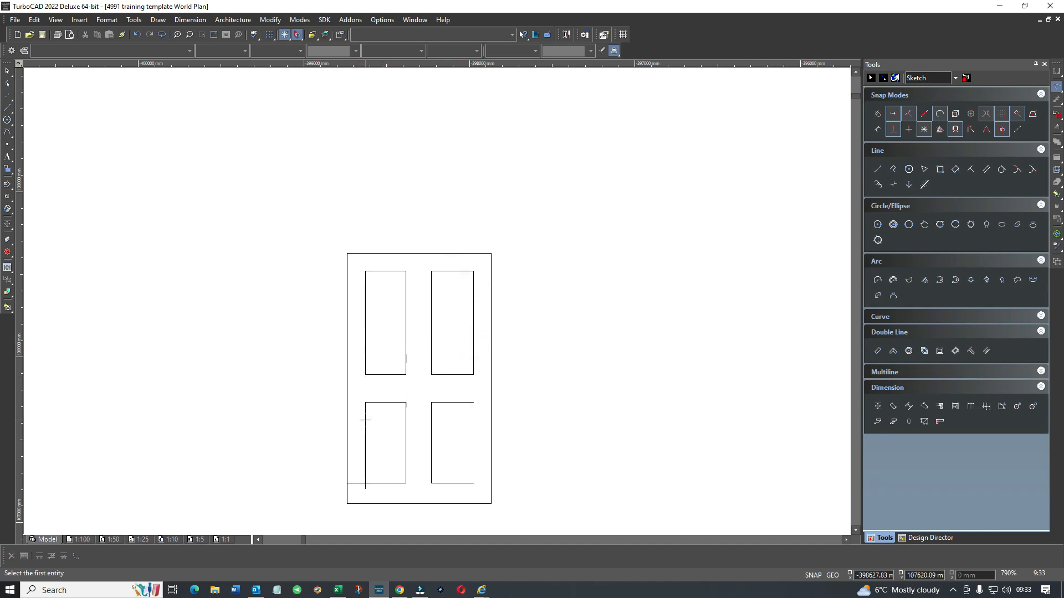
click(379, 483)
click(368, 464)
- Draw the lower-right panel's missing right side, overshooting both corners, and join it to the top and bottom lines with Meet
click(877, 169)
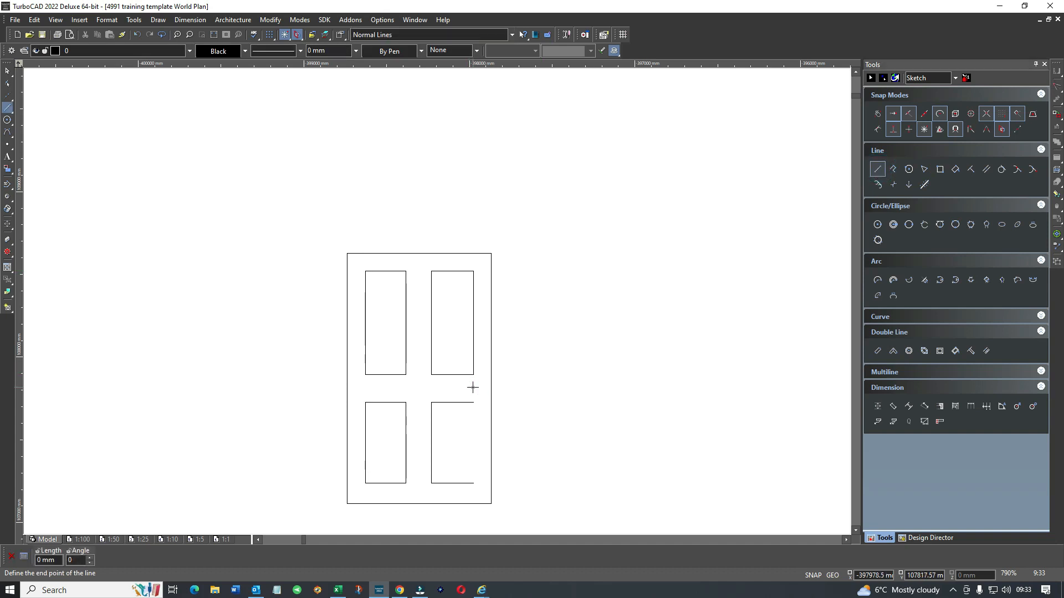
right_click(454, 440)
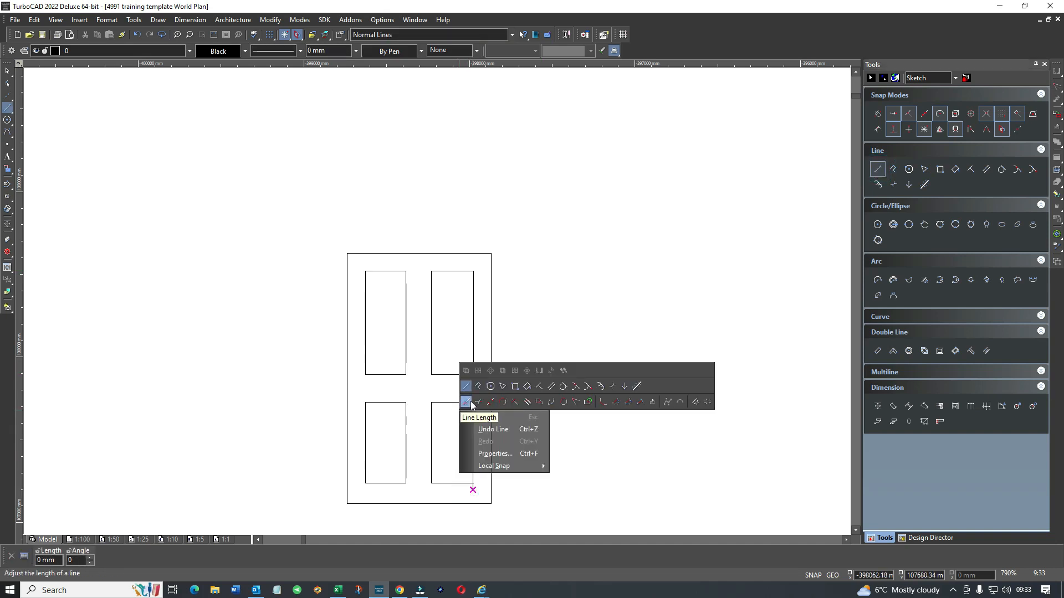
click(579, 404)
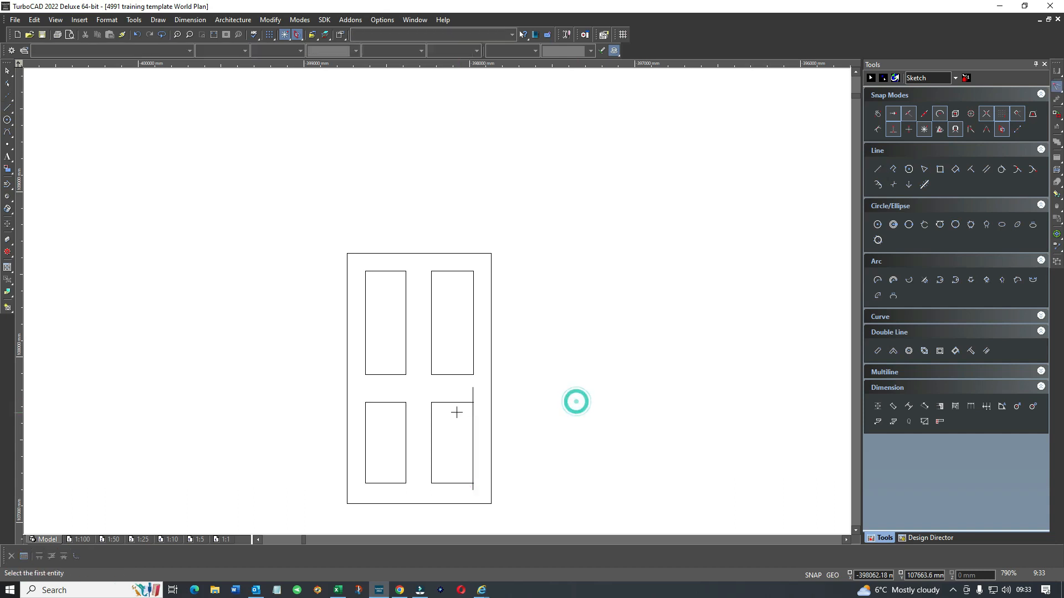
click(473, 461)
click(455, 483)
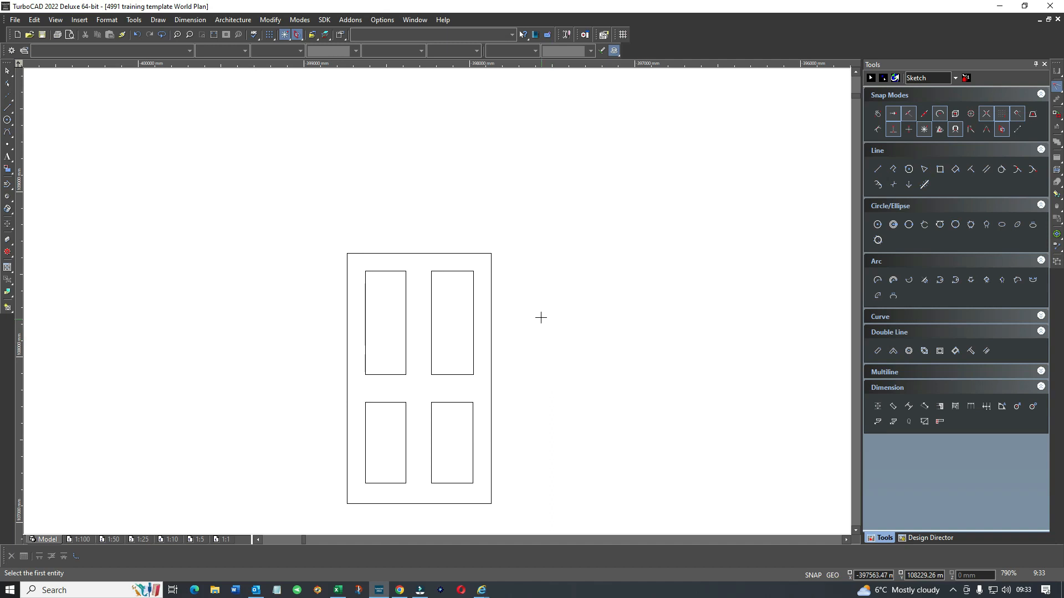
- Examine where Meet 2 Lines is offered among the modify commands and the pop-up tools in the drawing area
scroll(395, 301, down, 2)
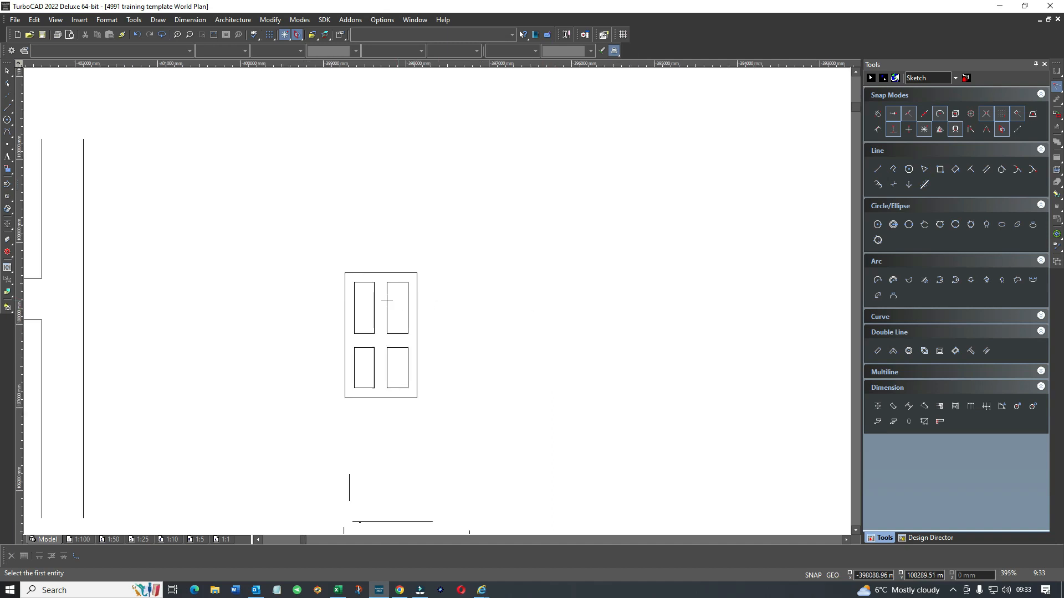
scroll(377, 273, down, 2)
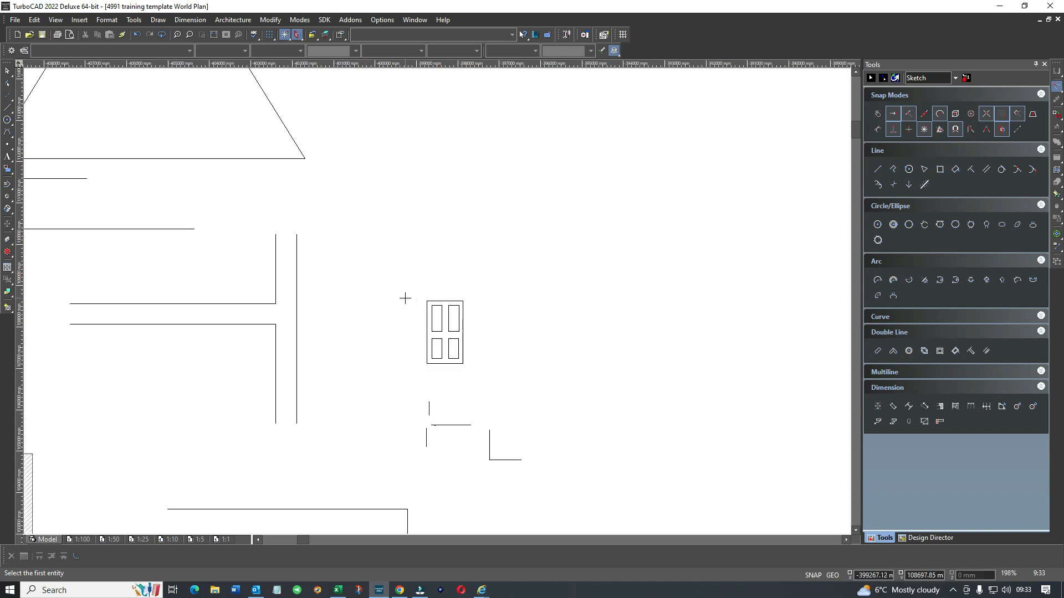
right_click(567, 228)
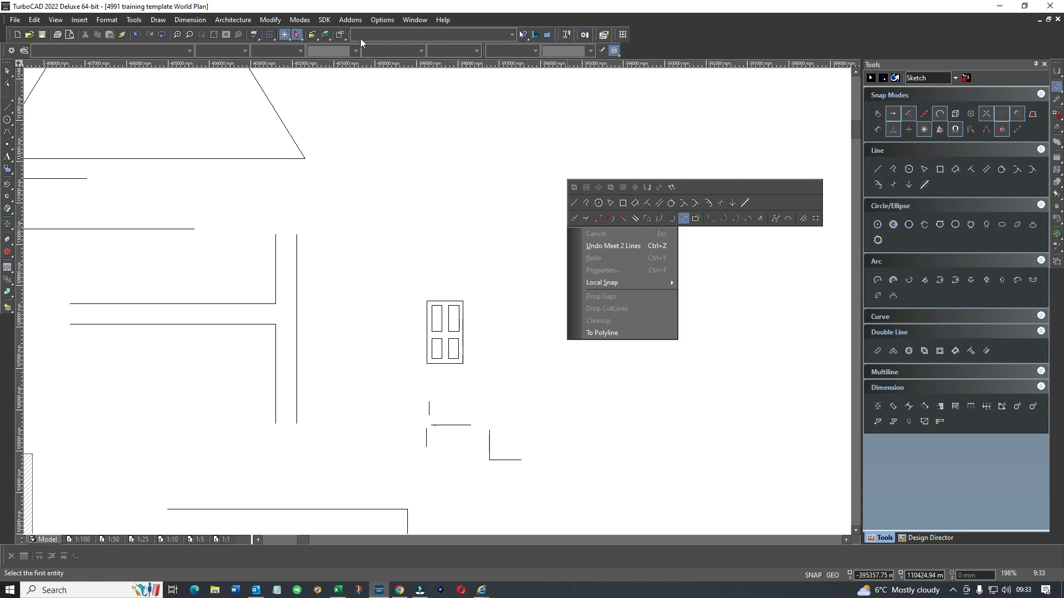
click(271, 21)
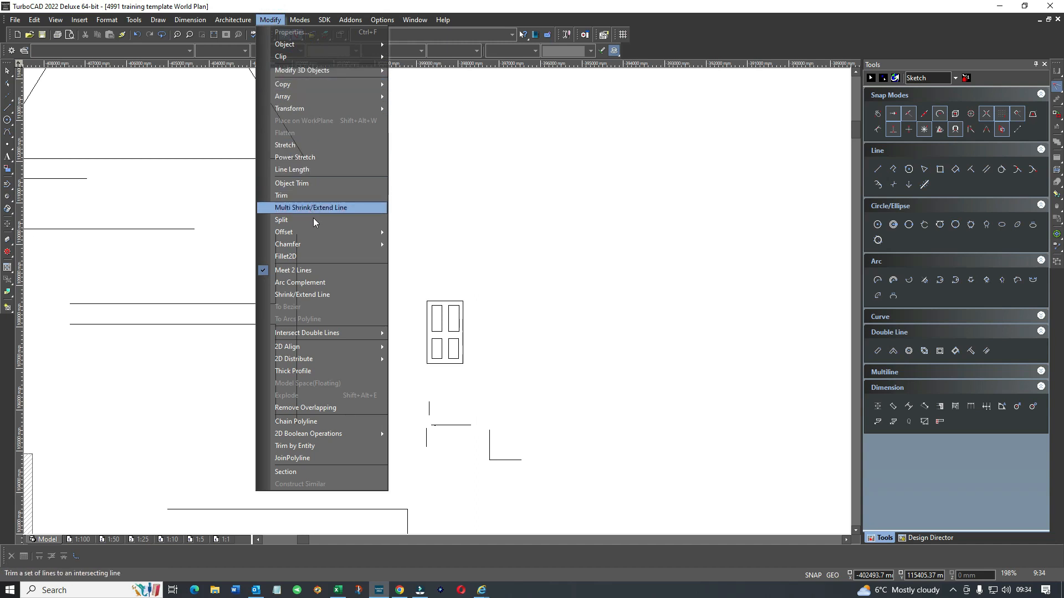
click(303, 271)
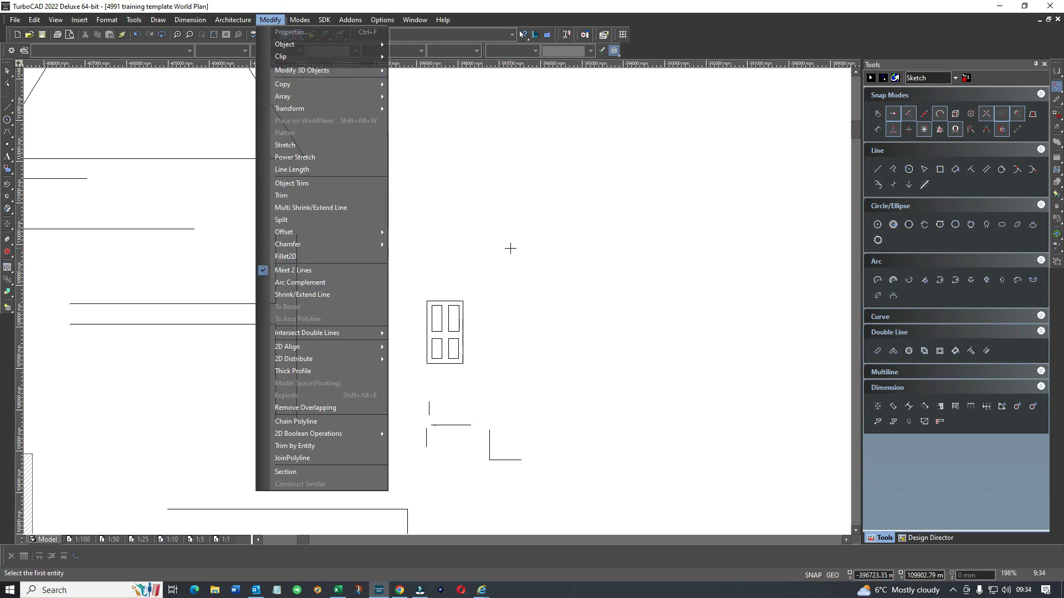
right_click(515, 238)
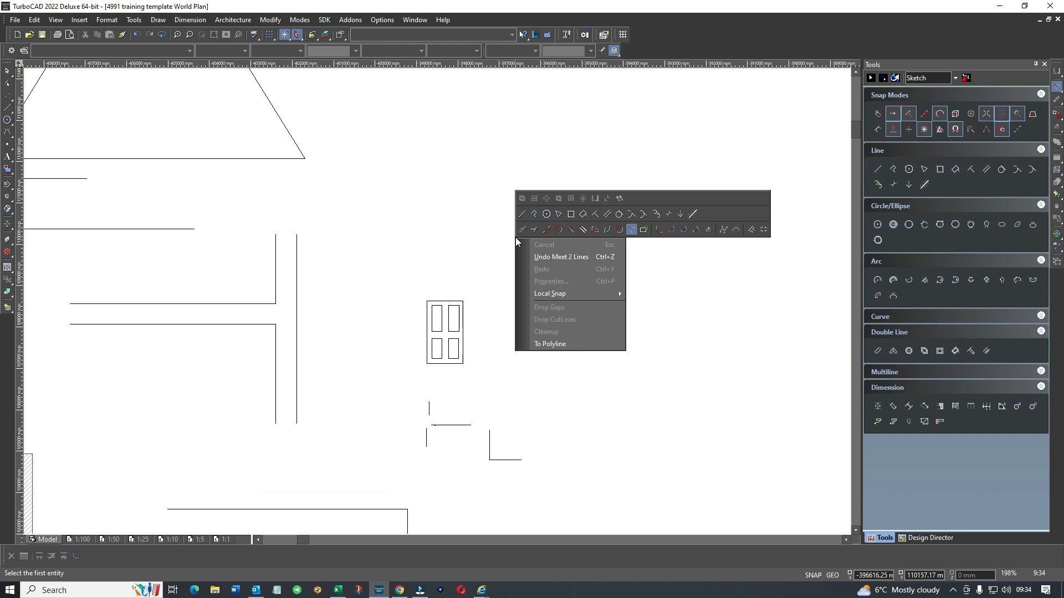